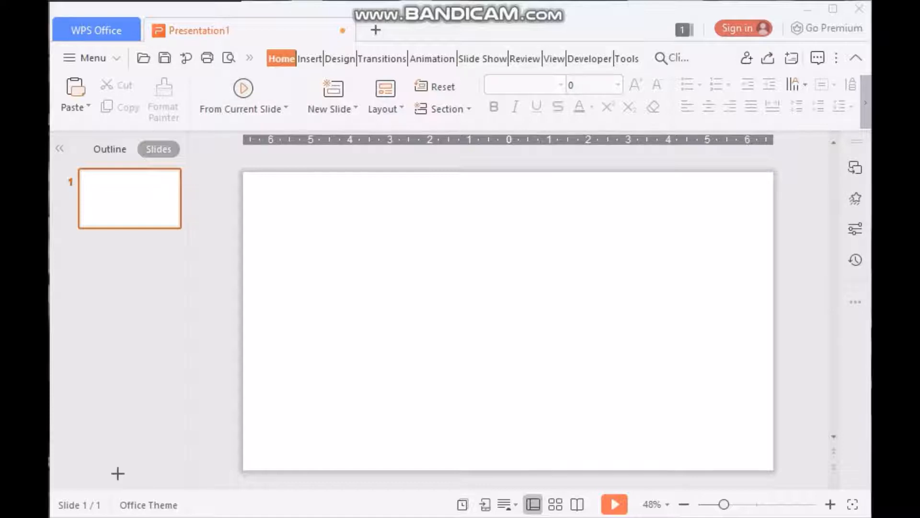
Switch to Slide Master view and delete every placeholder from the main master slide
{"action": "left_click", "coordinate": [553, 58]}
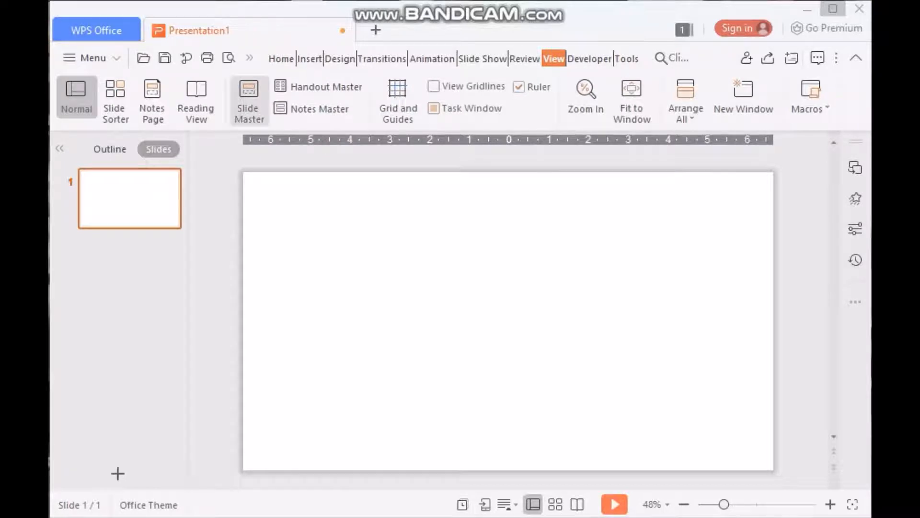
{"action": "left_click", "coordinate": [249, 99]}
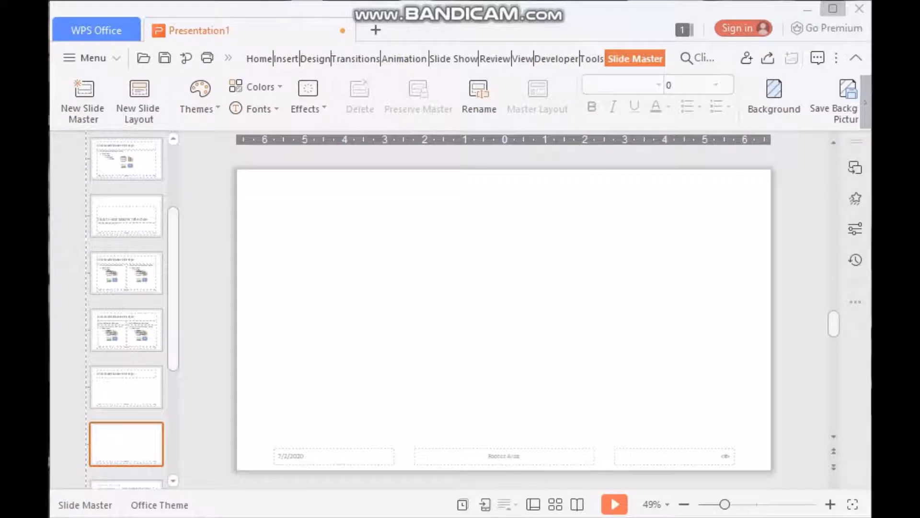
{"action": "left_click_drag", "start_coordinate": [173, 287], "coordinate": [173, 229]}
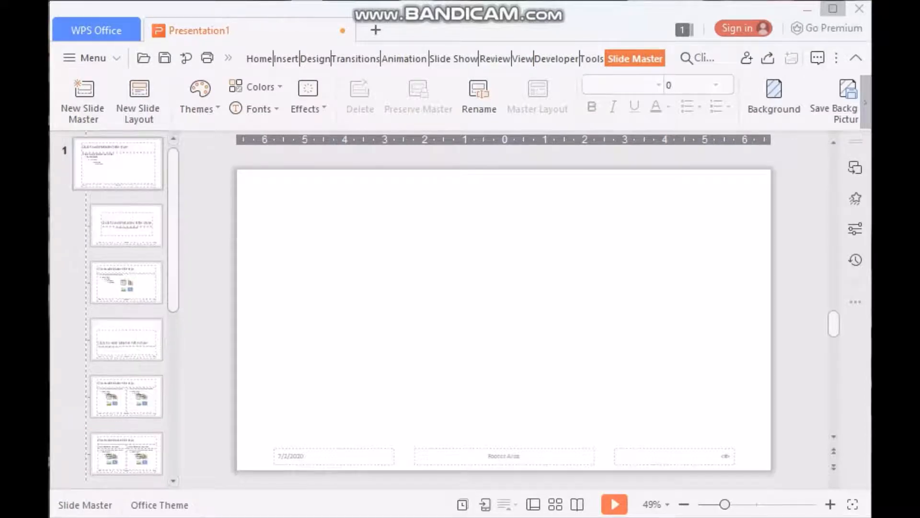
{"action": "left_click", "coordinate": [118, 164]}
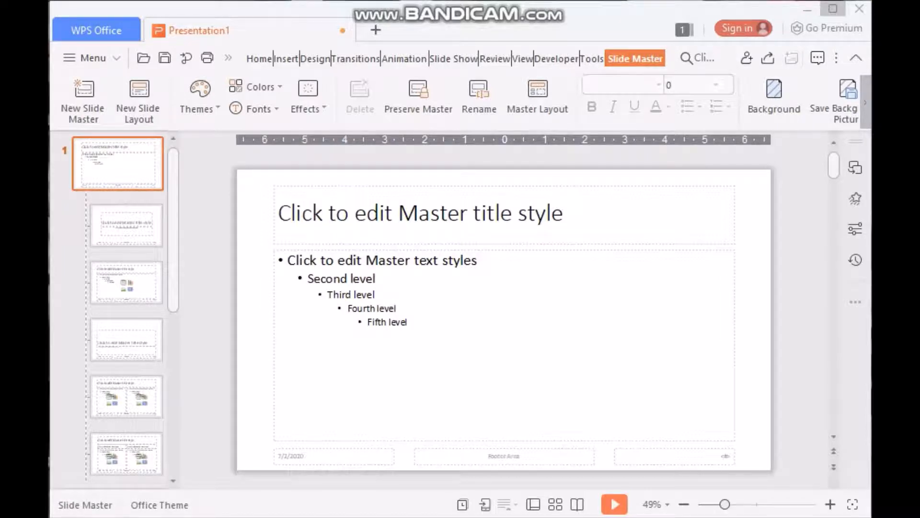
{"action": "left_click_drag", "start_coordinate": [260, 179], "coordinate": [761, 478]}
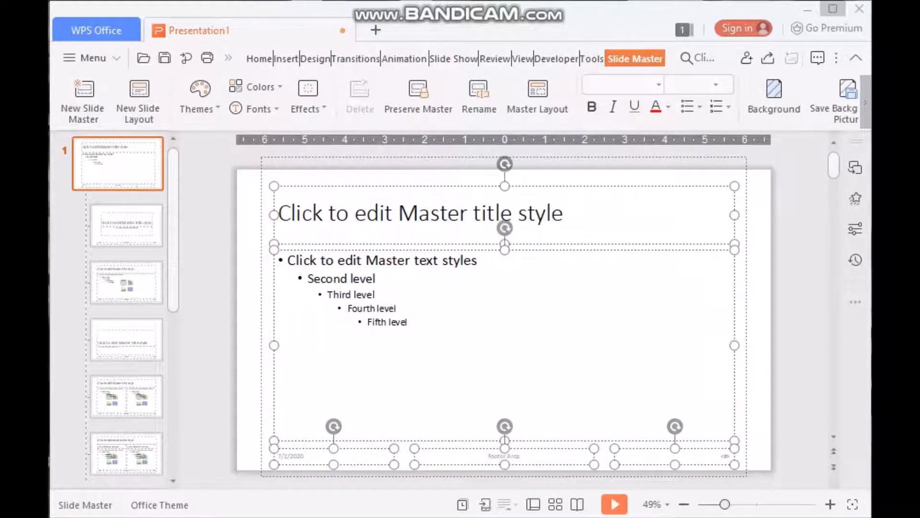
{"action": "key", "text": "Delete"}
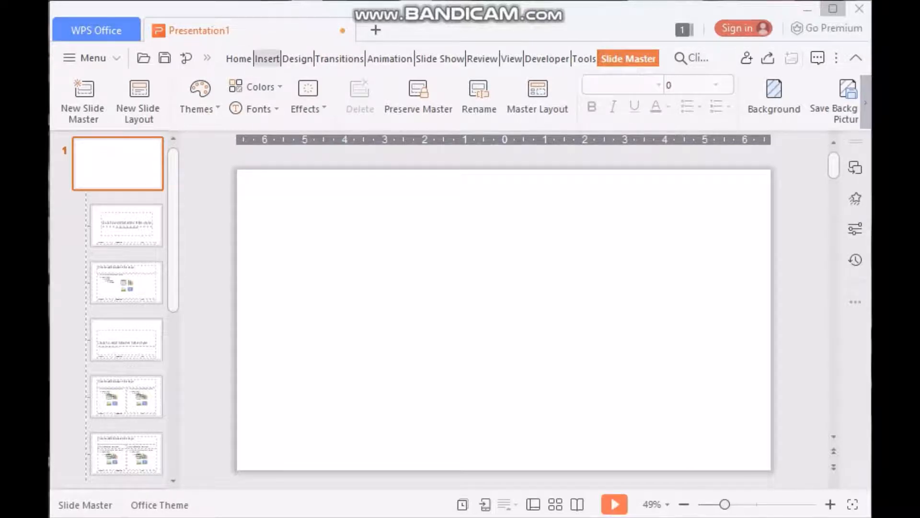
Insert the SLR metaliks logo picture onto the master slide
{"action": "left_click", "coordinate": [266, 59]}
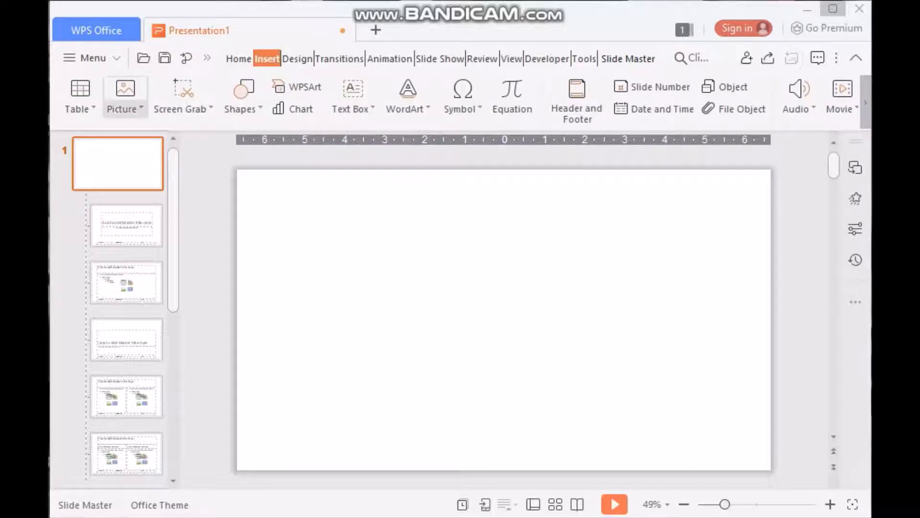
{"action": "left_click", "coordinate": [126, 96]}
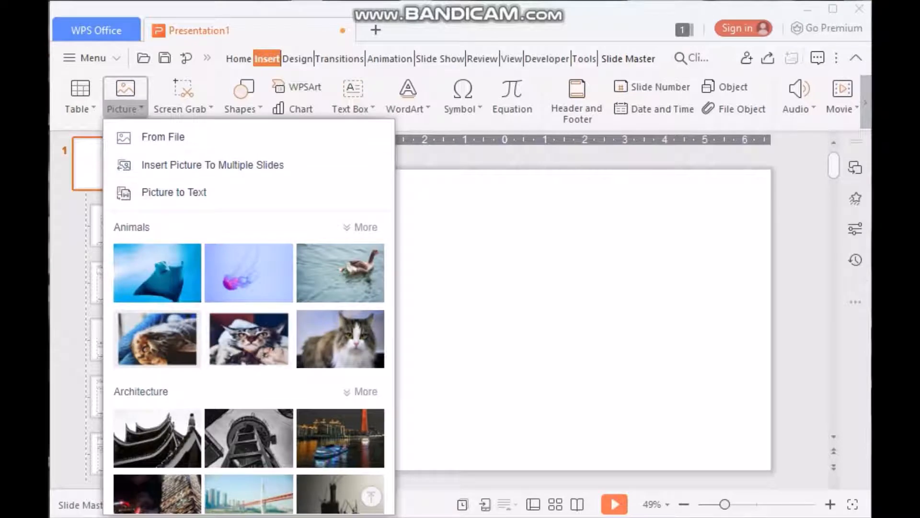
{"action": "scroll", "coordinate": [249, 362], "scroll_direction": "down", "scroll_amount": 1}
{"action": "key", "text": "Escape"}
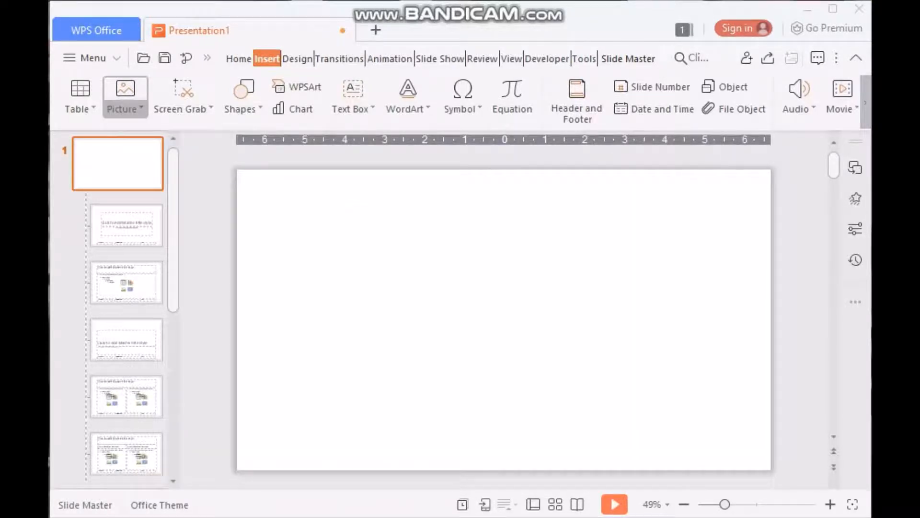
{"action": "left_click", "coordinate": [126, 91]}
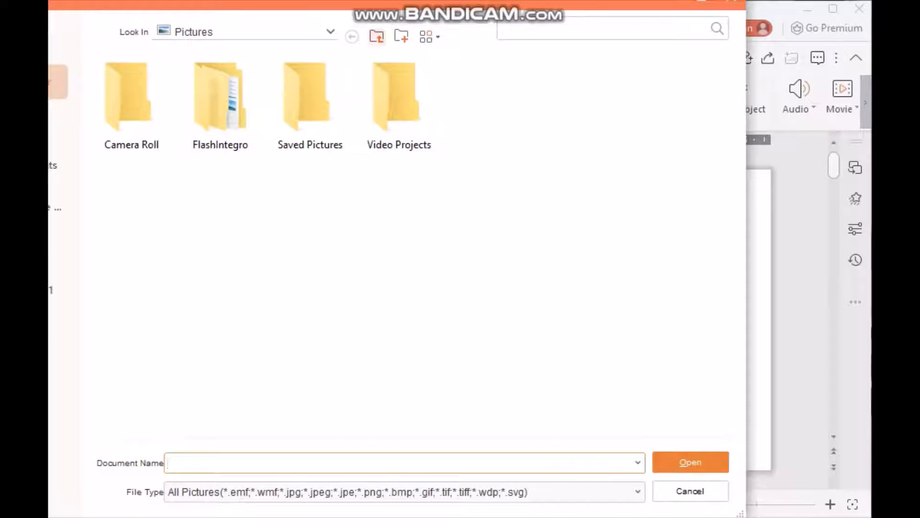
{"action": "left_click", "coordinate": [331, 32]}
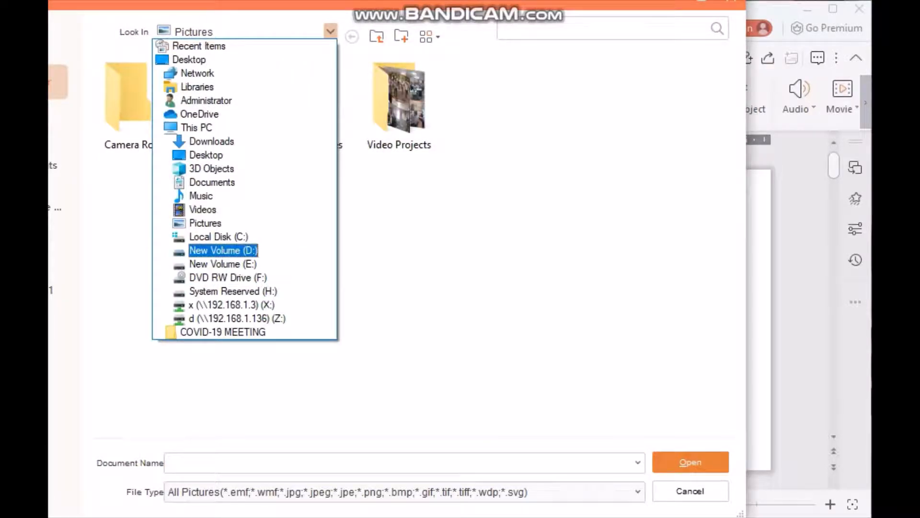
{"action": "key", "text": "Escape"}
{"action": "key", "text": "Escape"}
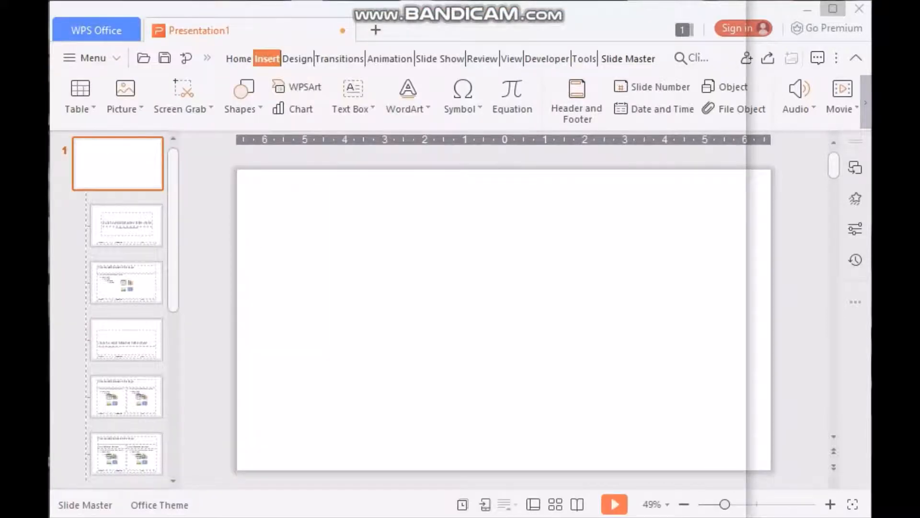
{"action": "key", "text": "ctrl+v"}
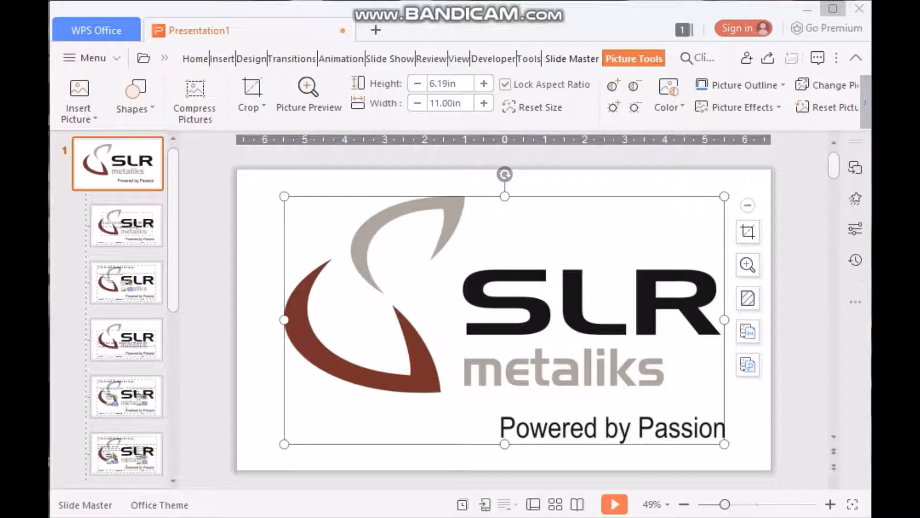
Shrink the logo and move it into the top-left corner
{"action": "left_click_drag", "start_coordinate": [284, 196], "coordinate": [509, 322]}
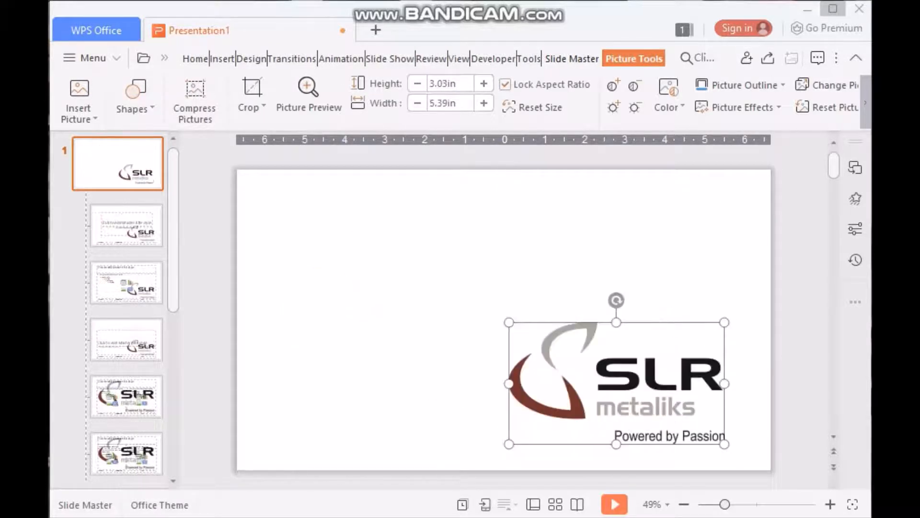
{"action": "left_click_drag", "start_coordinate": [551, 364], "coordinate": [293, 220]}
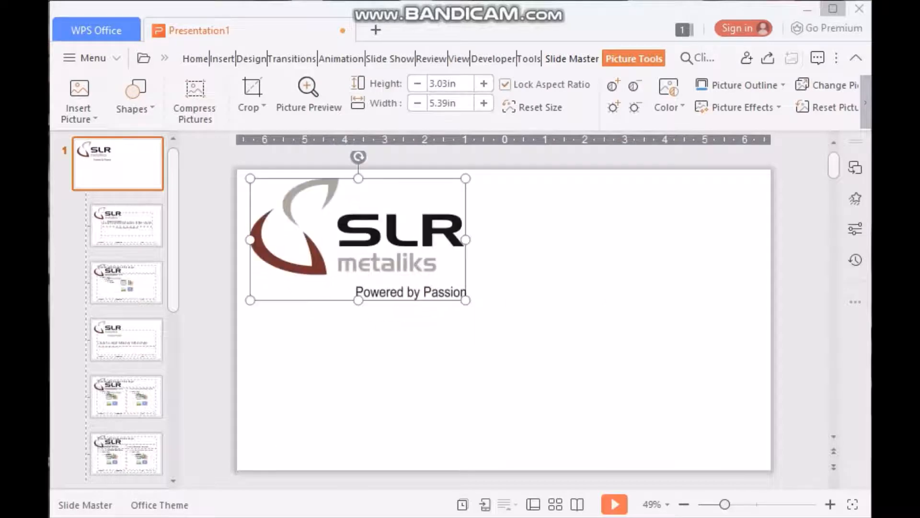
{"action": "left_click_drag", "start_coordinate": [466, 300], "coordinate": [336, 228]}
{"action": "left_click", "coordinate": [383, 268]}
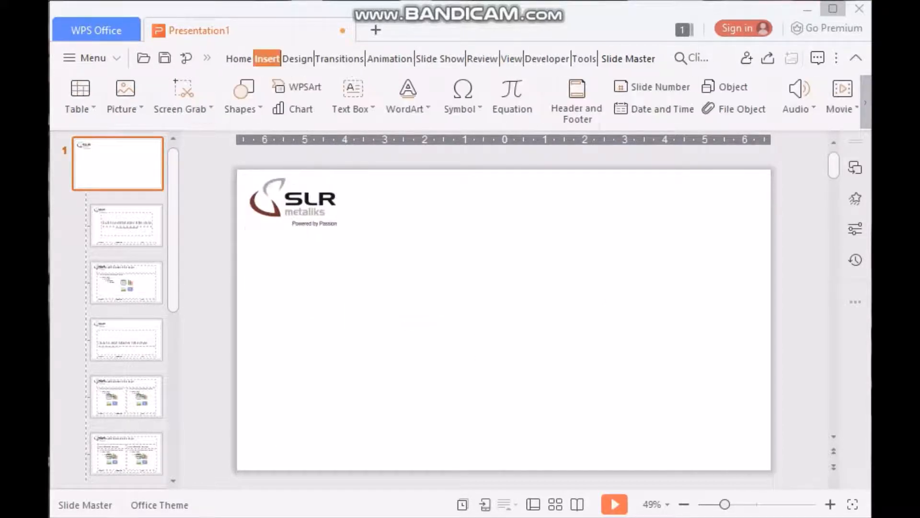
Draw a large rectangle below the logo covering most of the master slide
{"action": "left_click", "coordinate": [244, 96]}
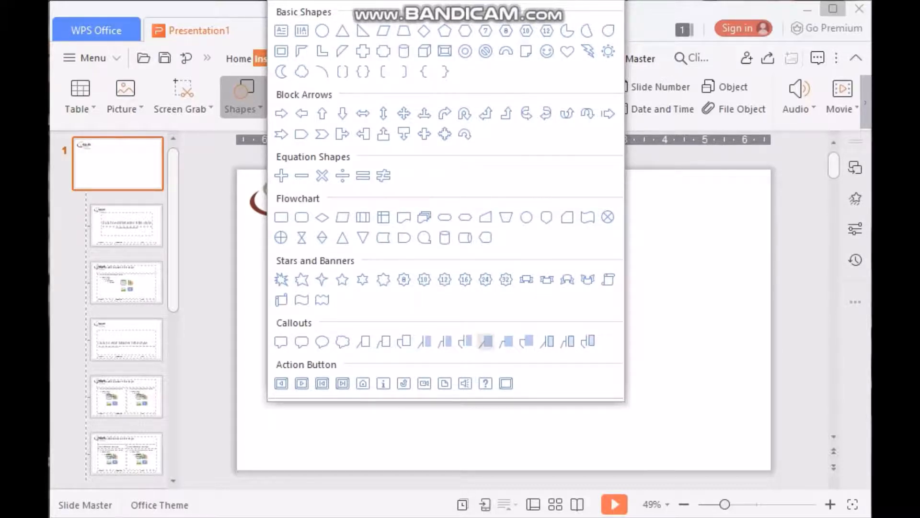
{"action": "left_click", "coordinate": [555, 427]}
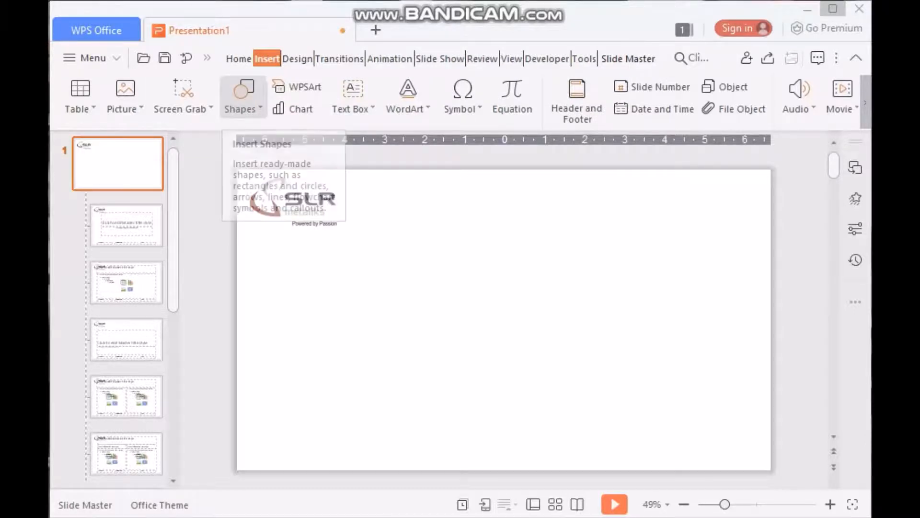
{"action": "left_click", "coordinate": [242, 93]}
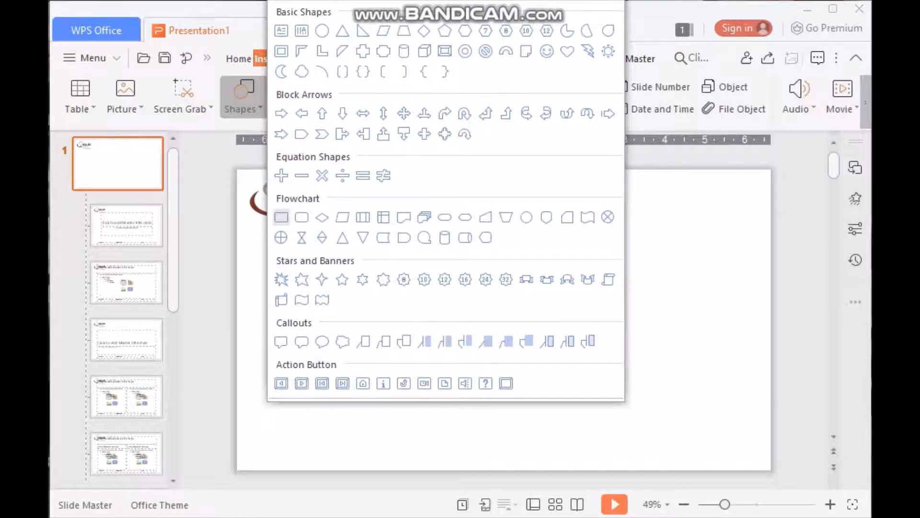
{"action": "left_click", "coordinate": [282, 217]}
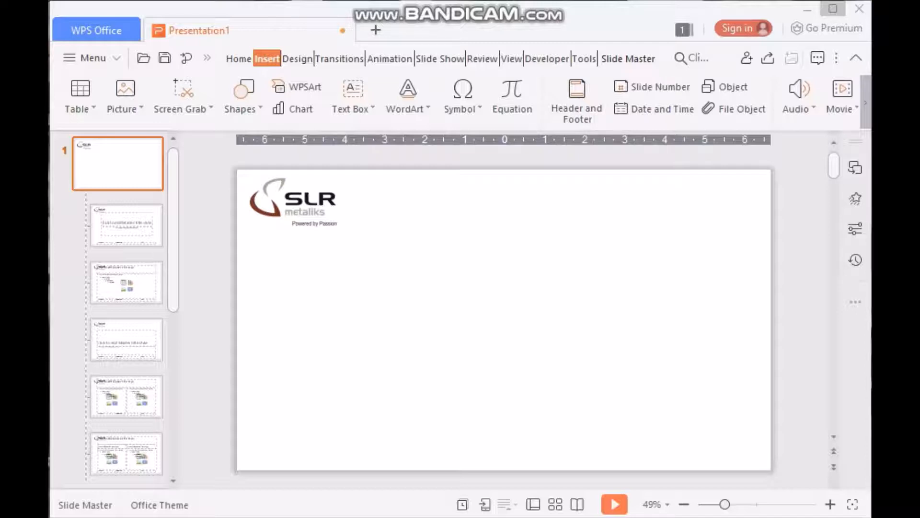
{"action": "mouse_move", "coordinate": [291, 234]}
{"action": "left_mouse_down"}
{"action": "mouse_move", "coordinate": [689, 453]}
{"action": "mouse_move", "coordinate": [759, 463]}
{"action": "left_mouse_up"}
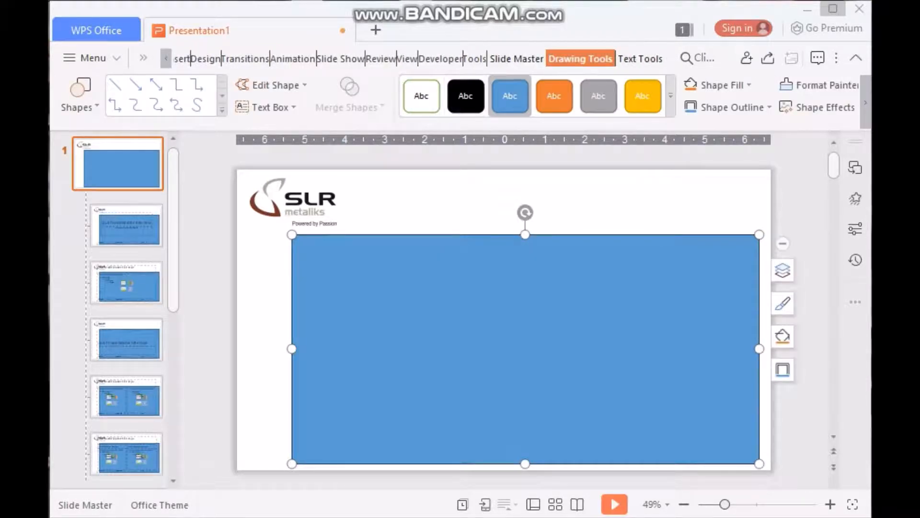
Set the rectangle to No Fill and raise its top edge to just under the logo
{"action": "left_click", "coordinate": [717, 85]}
{"action": "left_click", "coordinate": [718, 105]}
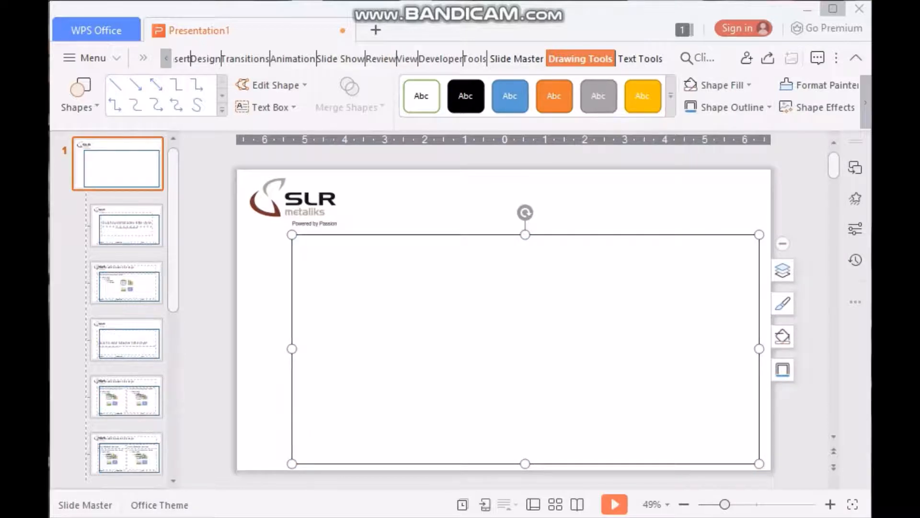
{"action": "left_click_drag", "start_coordinate": [525, 235], "coordinate": [525, 228]}
{"action": "left_click", "coordinate": [293, 201]}
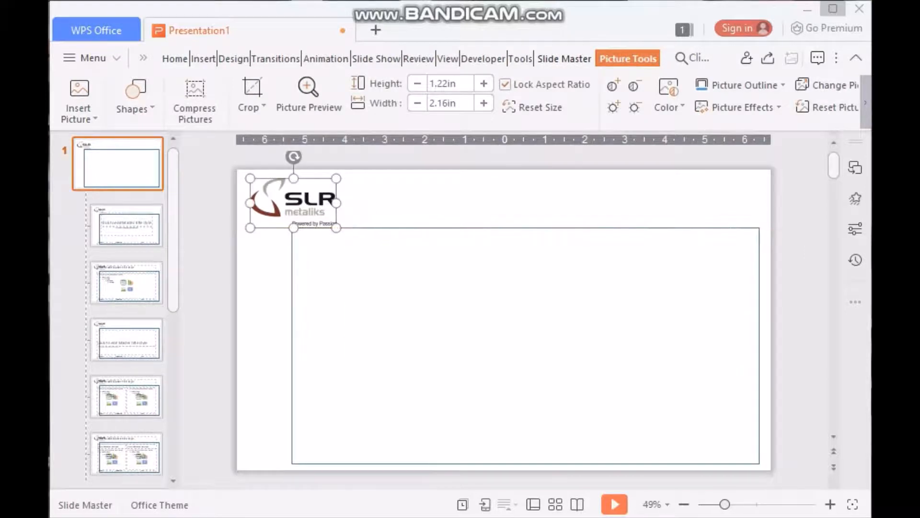
Resize the SLR logo to about 1.29 × 0.72 in in the top-left corner
{"action": "left_click", "coordinate": [855, 228]}
{"action": "key", "text": "Escape"}
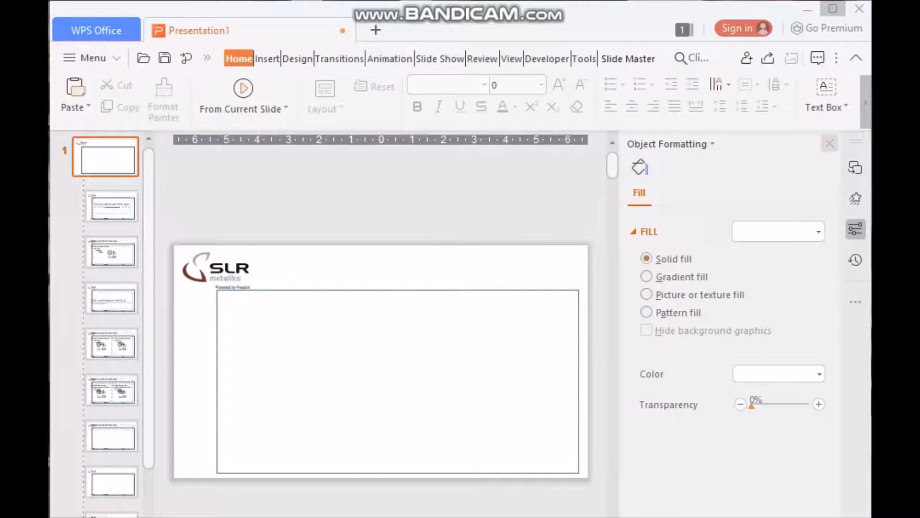
{"action": "left_click", "coordinate": [829, 143]}
{"action": "left_click", "coordinate": [270, 225]}
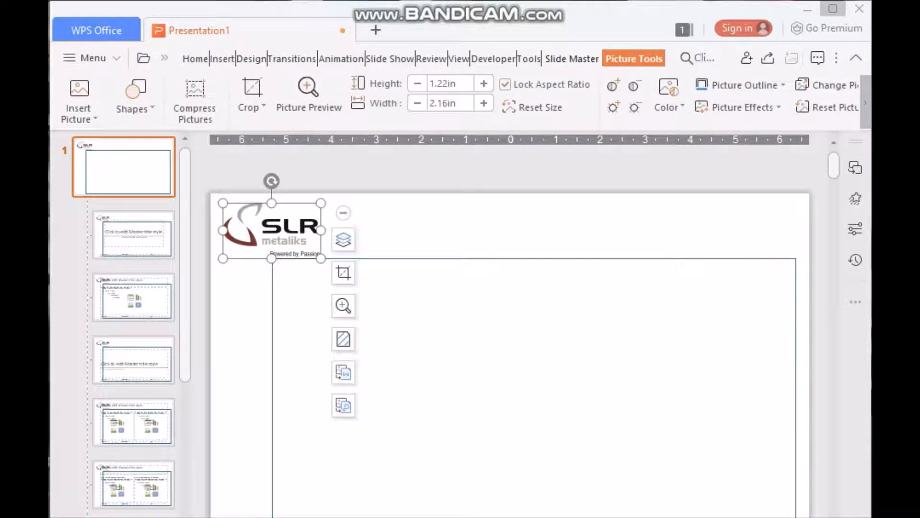
{"action": "key", "text": "Up"}
{"action": "key", "text": "Up"}
{"action": "key", "text": "Up"}
{"action": "key", "text": "Up"}
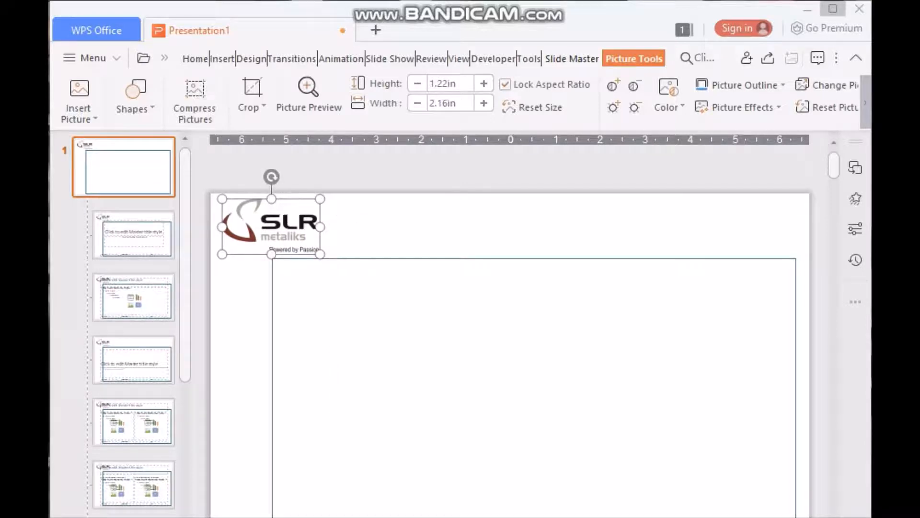
{"action": "key", "text": "Escape"}
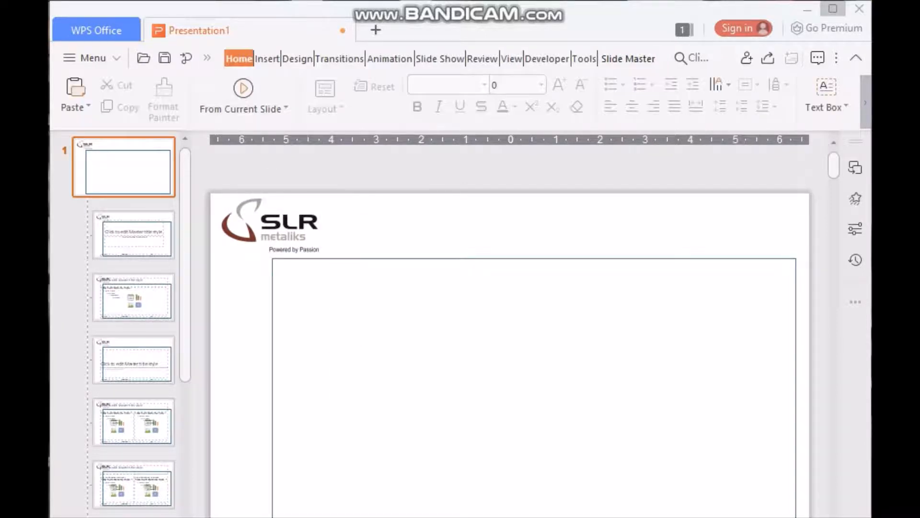
{"action": "left_click", "coordinate": [271, 226]}
{"action": "left_click_drag", "start_coordinate": [271, 226], "coordinate": [266, 223]}
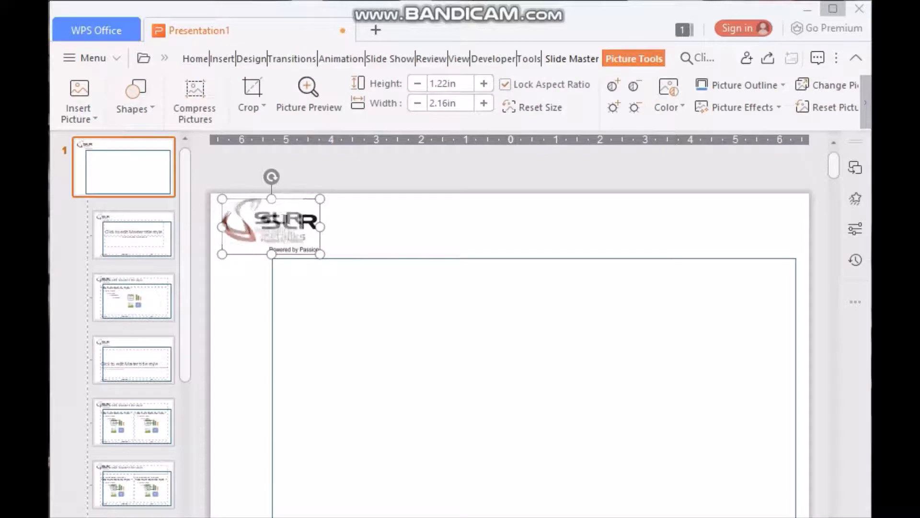
{"action": "left_click_drag", "start_coordinate": [320, 254], "coordinate": [276, 232]}
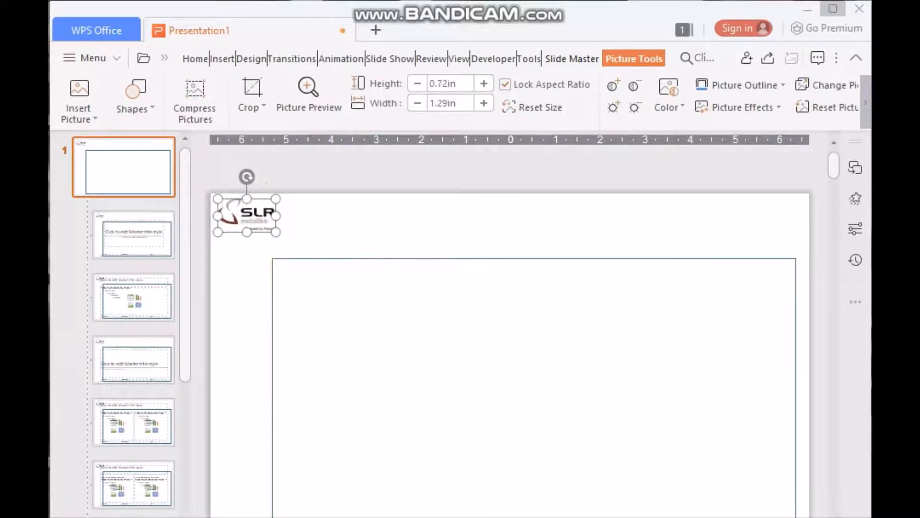
{"action": "key", "text": "Escape"}
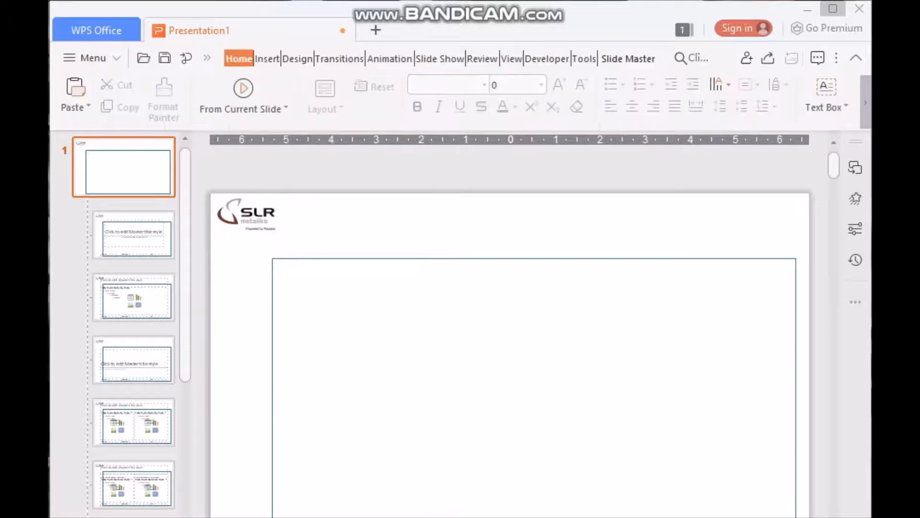
{"action": "left_click", "coordinate": [534, 259]}
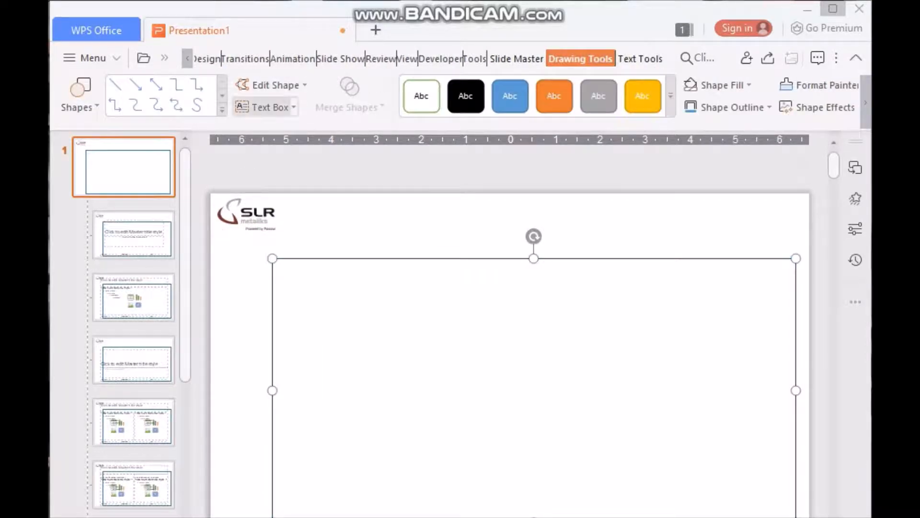
Draw an outline-only rectangle as a title bar across the top of the master
{"action": "left_click", "coordinate": [79, 94]}
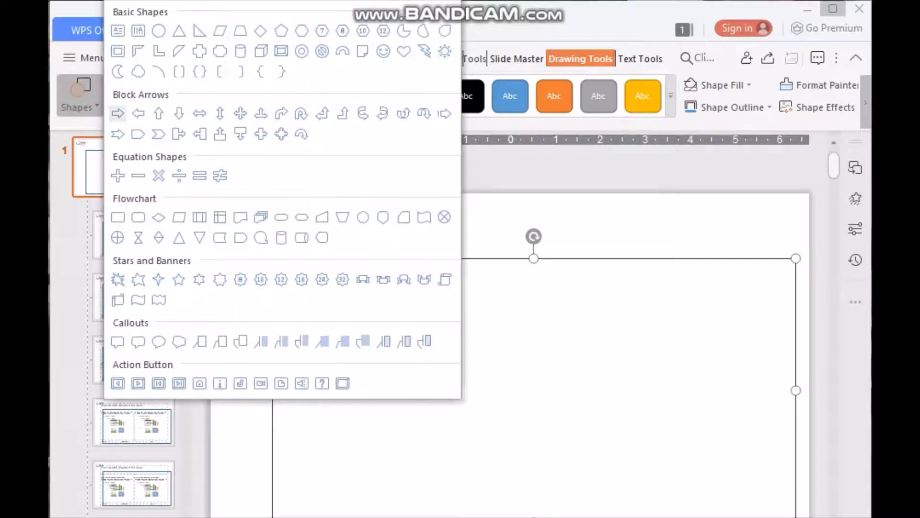
{"action": "left_click", "coordinate": [118, 217]}
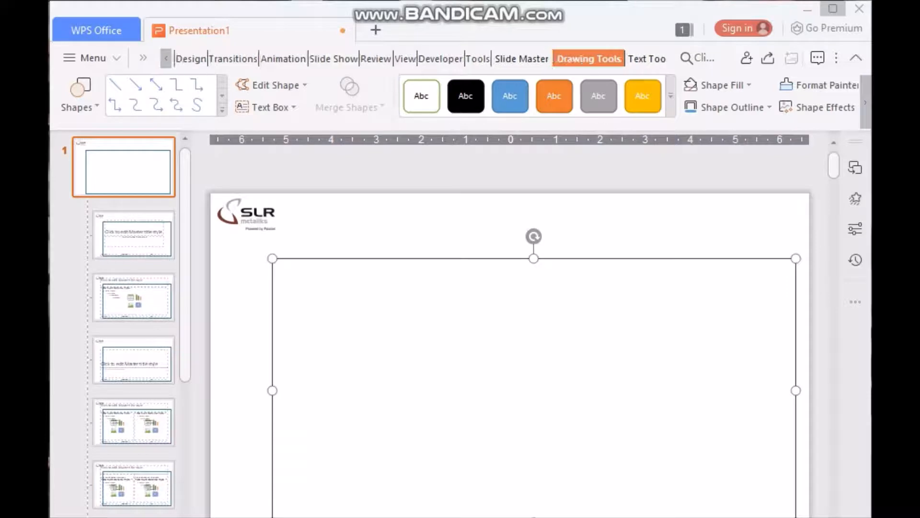
{"action": "left_click_drag", "start_coordinate": [272, 250], "coordinate": [793, 200]}
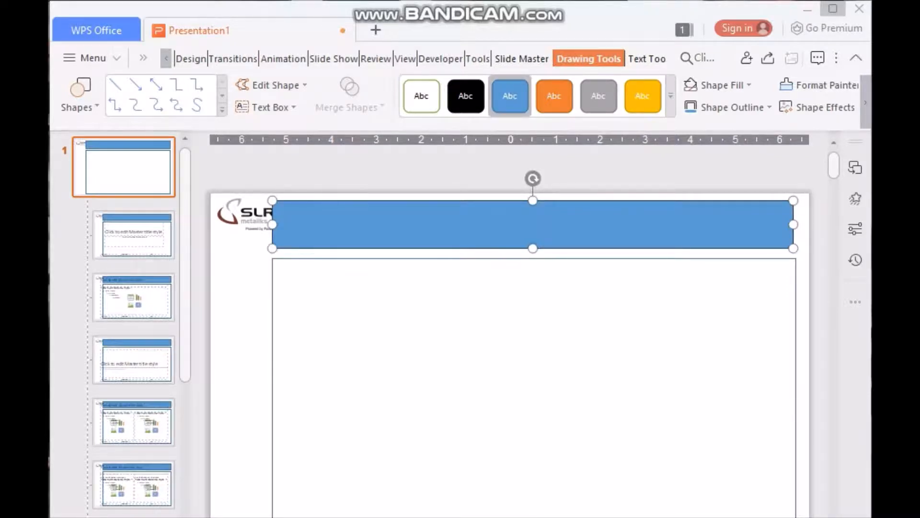
{"action": "left_click", "coordinate": [421, 95]}
Shrink the logo to 0.93 × 0.52 in
{"action": "left_click", "coordinate": [245, 215]}
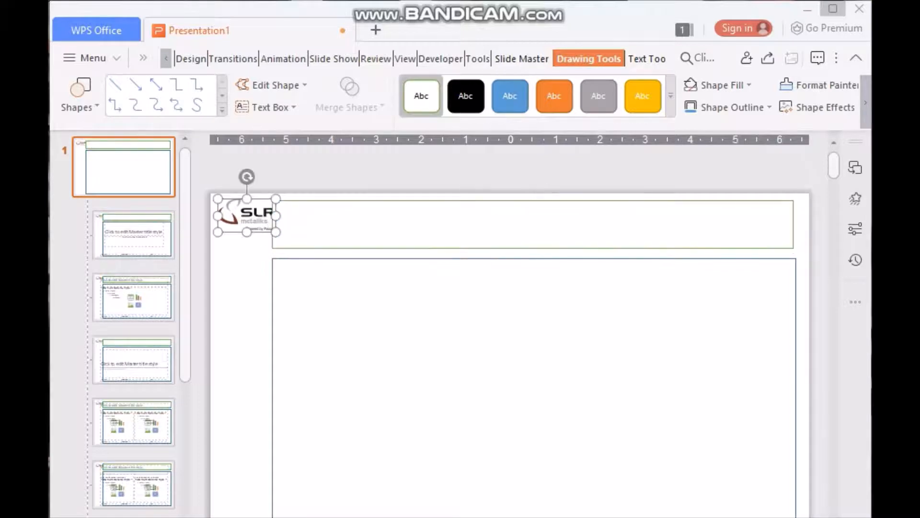
{"action": "left_click_drag", "start_coordinate": [275, 232], "coordinate": [240, 223]}
{"action": "key", "text": "Escape"}
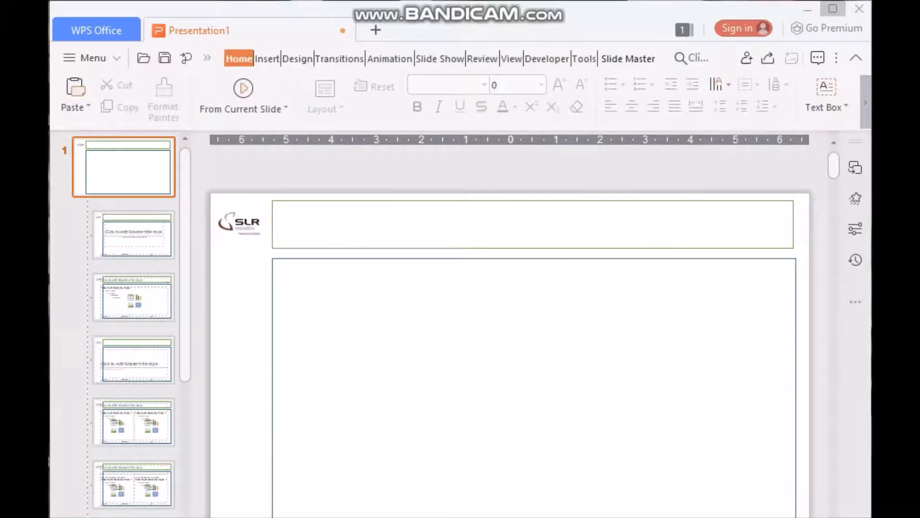
Align the title bar's right edge with the content frame and check the Title layout
{"action": "left_click", "coordinate": [479, 200]}
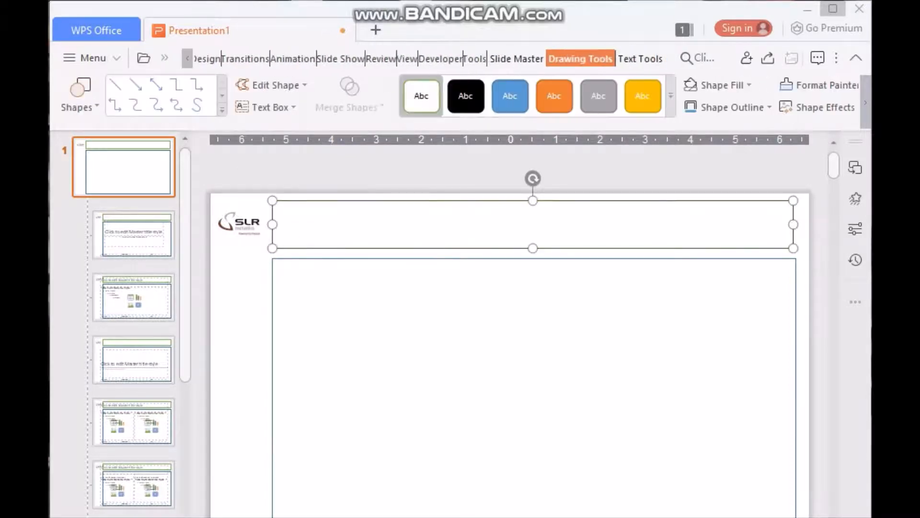
{"action": "left_click_drag", "start_coordinate": [794, 225], "coordinate": [796, 225]}
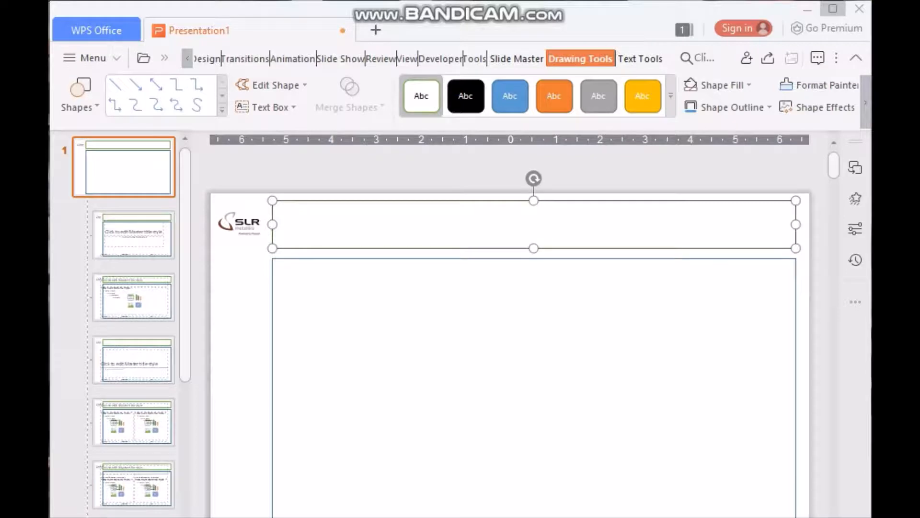
{"action": "key", "text": "Escape"}
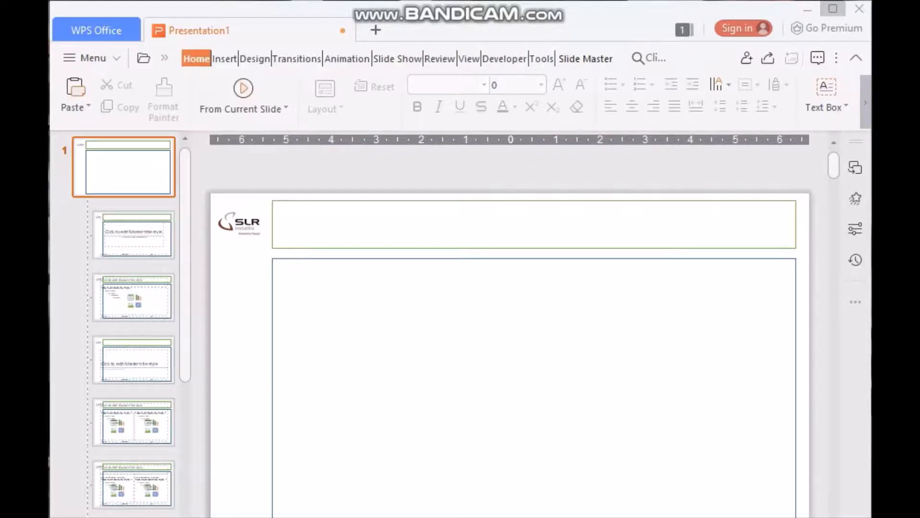
{"action": "left_click", "coordinate": [133, 235]}
{"action": "left_click", "coordinate": [123, 167]}
Ctrl-drag a copy of the small logo into the content frame, undoing the Set Background attempt
{"action": "left_click", "coordinate": [238, 222]}
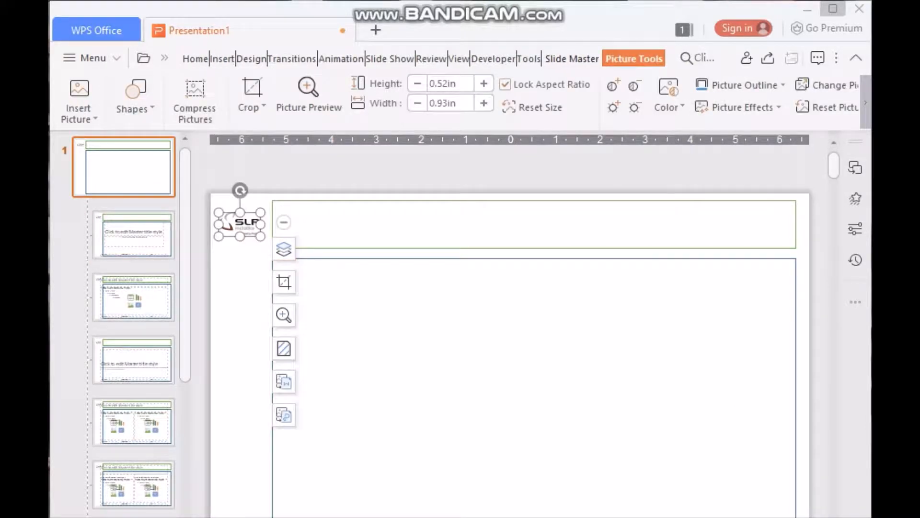
{"action": "key", "text": "Escape"}
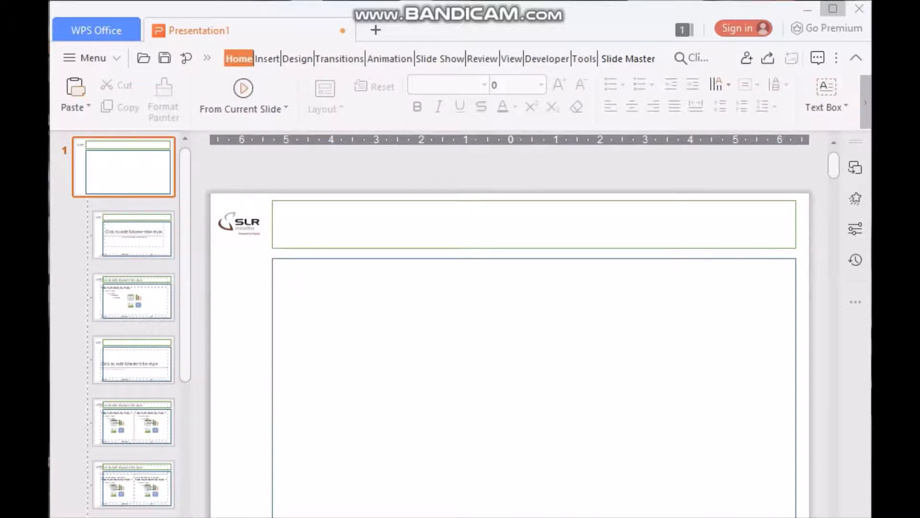
{"action": "left_click", "coordinate": [239, 222]}
{"action": "left_click_drag", "start_coordinate": [239, 223], "coordinate": [412, 318]}
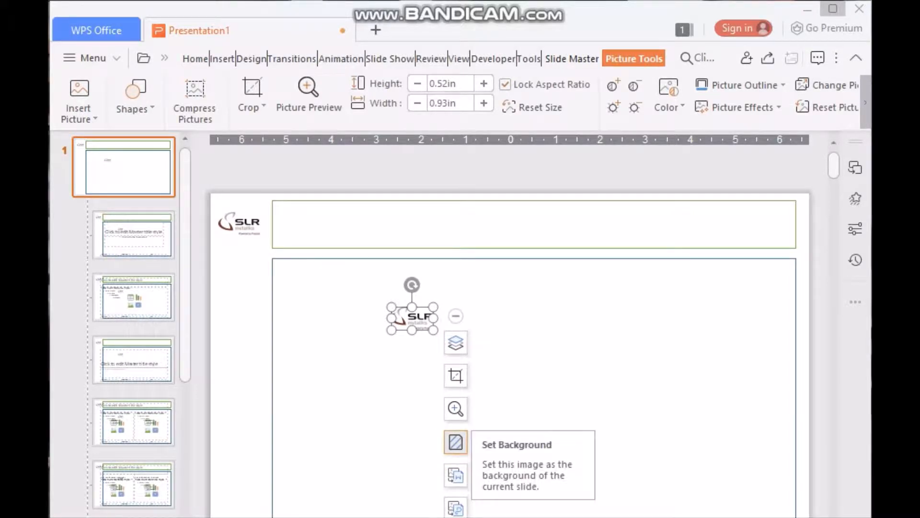
{"action": "left_click", "coordinate": [456, 441]}
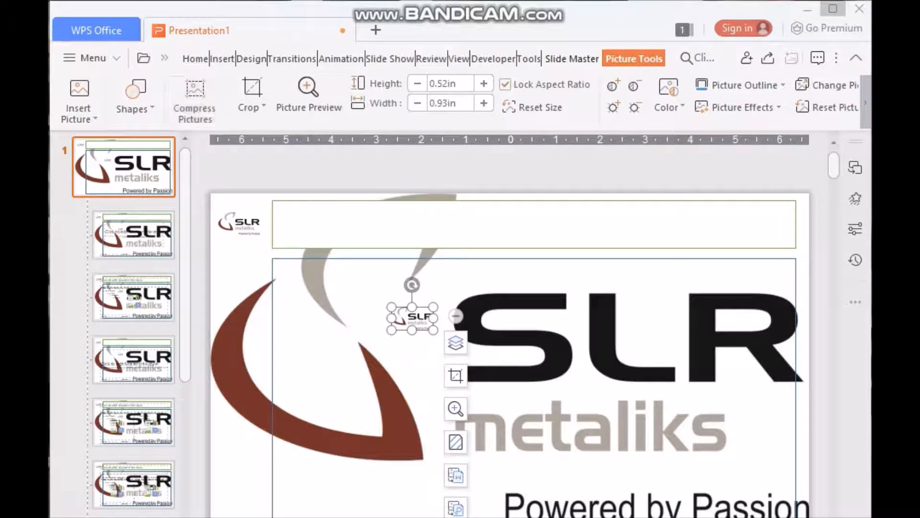
{"action": "key", "text": "ctrl+z"}
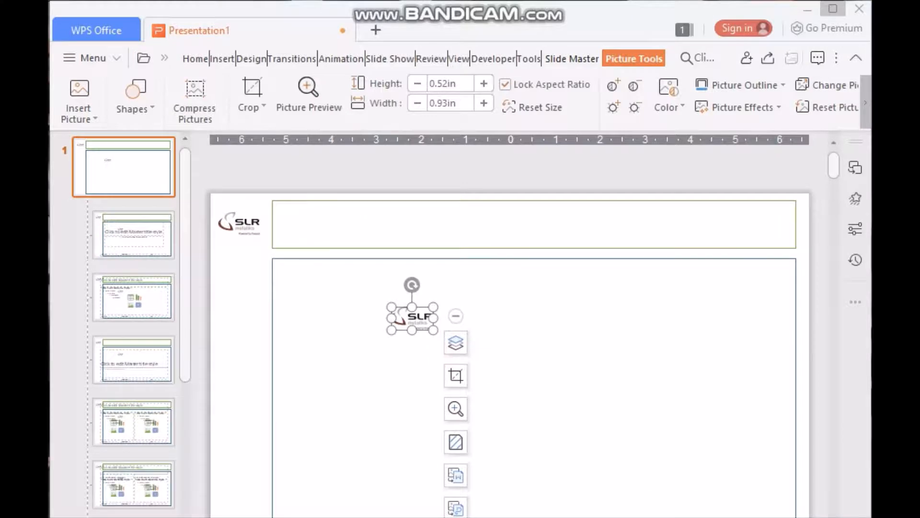
Enlarge the logo copy to about 8.15 × 4.53 in and centre it in the frame
{"action": "key", "text": "ctrl+y"}
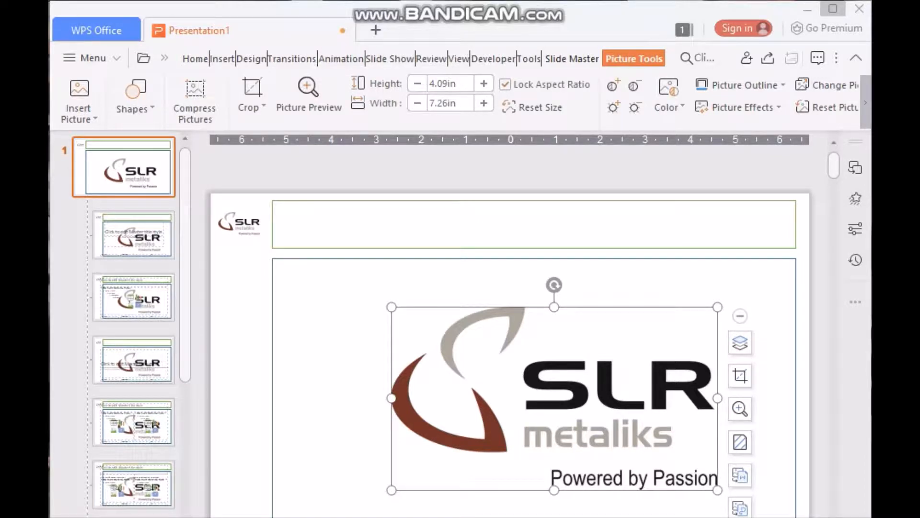
{"action": "left_click_drag", "start_coordinate": [392, 307], "coordinate": [355, 286]}
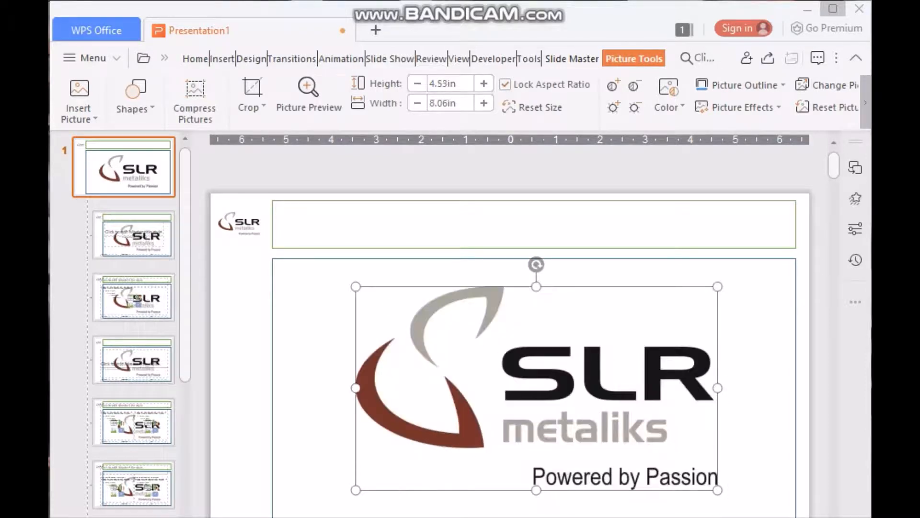
{"action": "left_click_drag", "start_coordinate": [537, 388], "coordinate": [539, 396]}
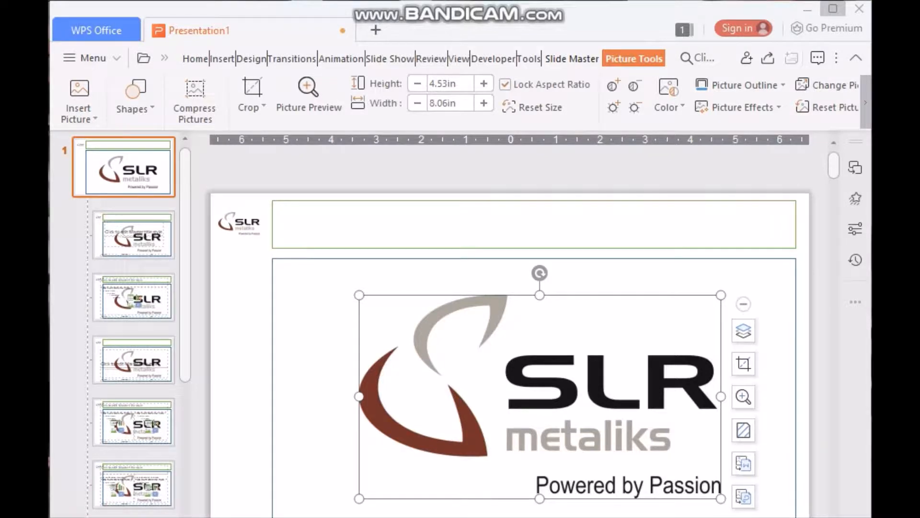
{"action": "left_click_drag", "start_coordinate": [359, 397], "coordinate": [355, 397]}
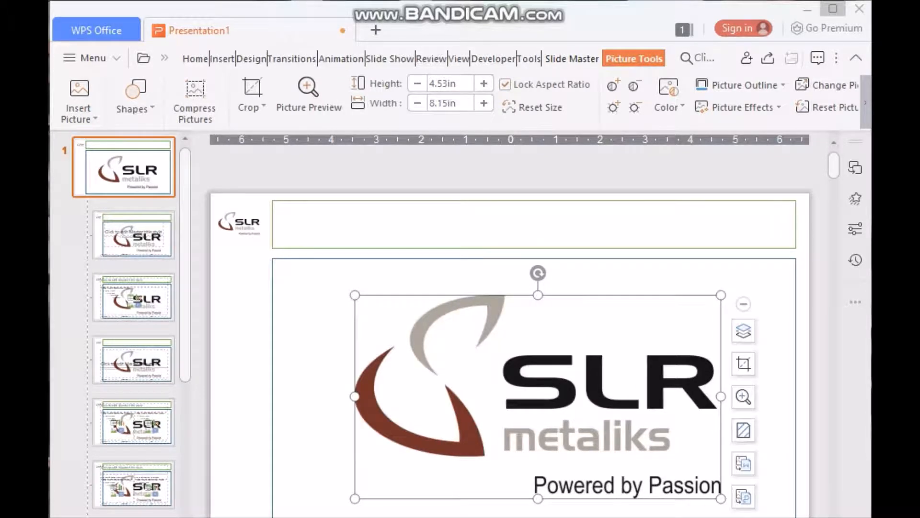
Apply a washed-out colour to the logo copy and adjust its contrast
{"action": "left_click", "coordinate": [669, 96]}
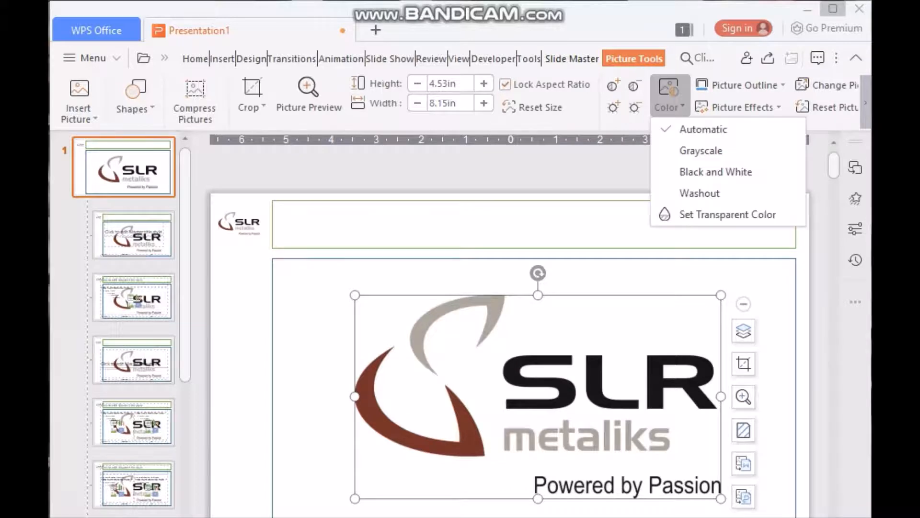
{"action": "left_click", "coordinate": [700, 193]}
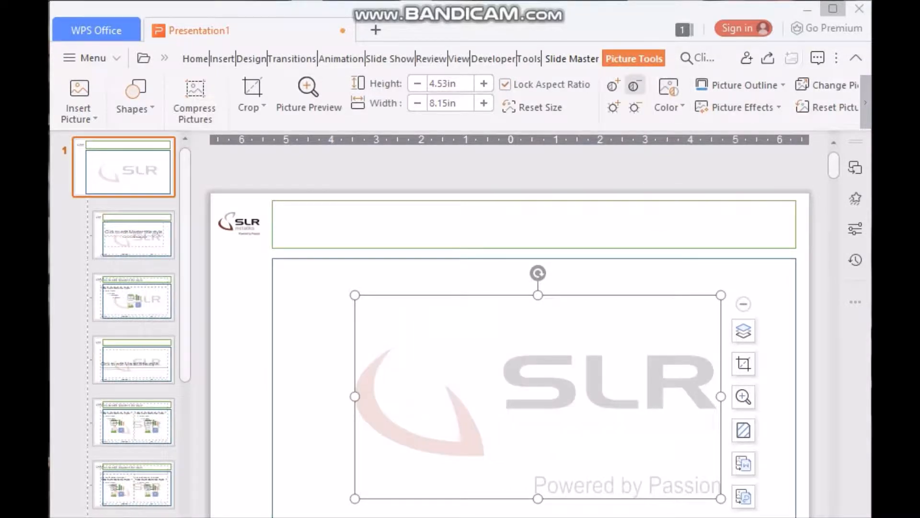
{"action": "left_click", "coordinate": [634, 86]}
{"action": "left_click", "coordinate": [634, 86]}
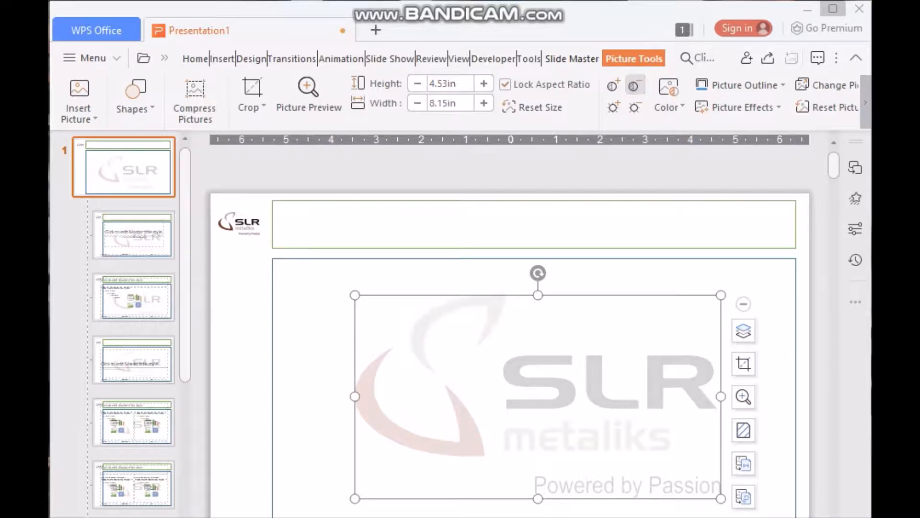
{"action": "left_click", "coordinate": [634, 86]}
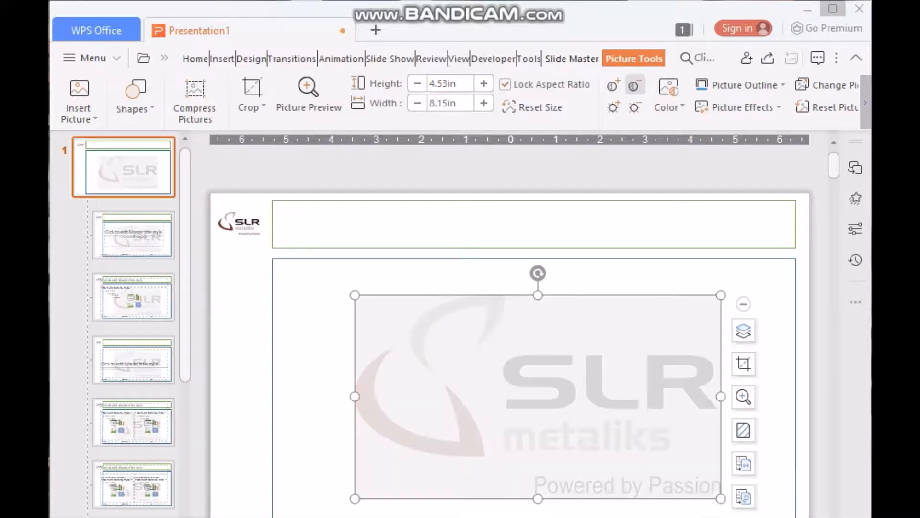
{"action": "left_click", "coordinate": [613, 86]}
Fine-tune the watermark's brightness, leaving its colour setting unchanged
{"action": "left_click", "coordinate": [613, 107]}
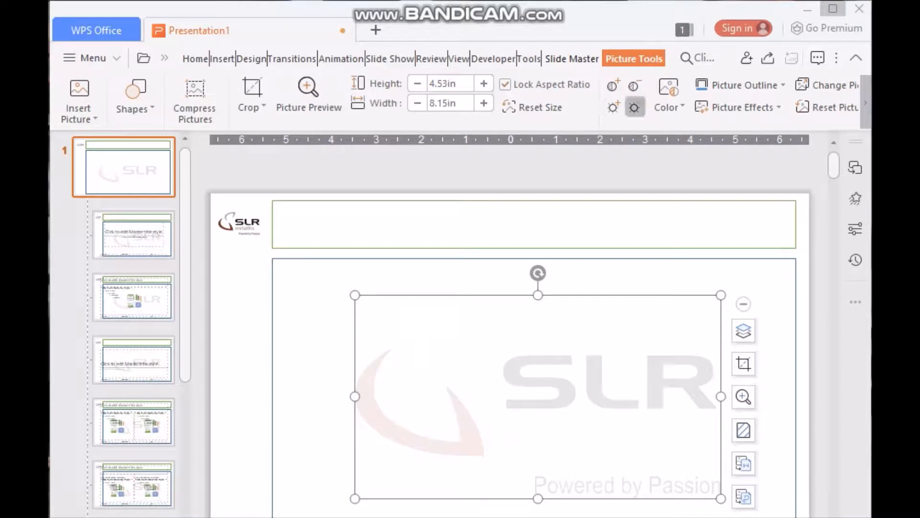
{"action": "left_click", "coordinate": [634, 107]}
{"action": "left_click", "coordinate": [634, 108]}
{"action": "left_click", "coordinate": [612, 108]}
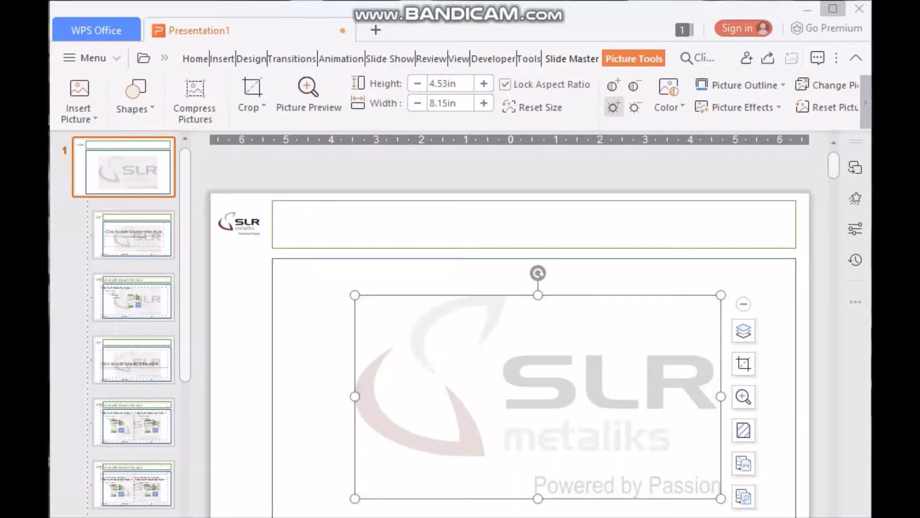
{"action": "left_click", "coordinate": [669, 99]}
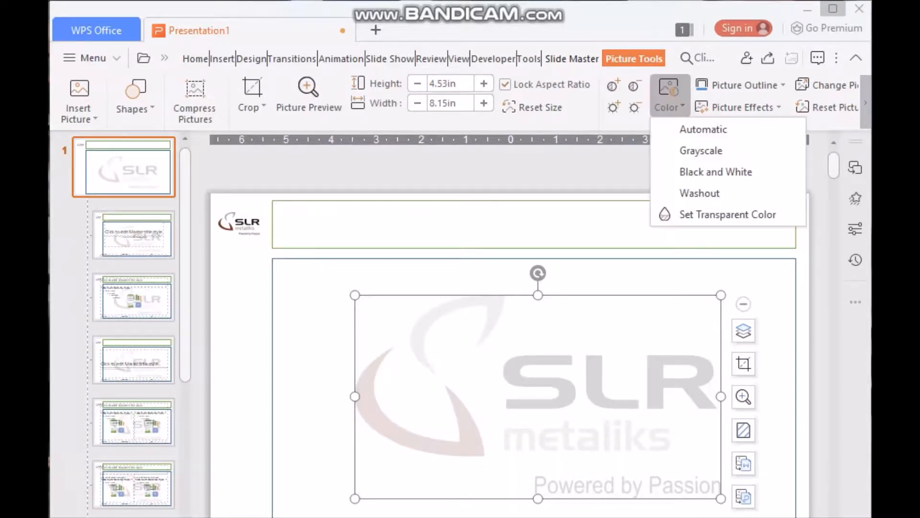
{"action": "left_click", "coordinate": [728, 215]}
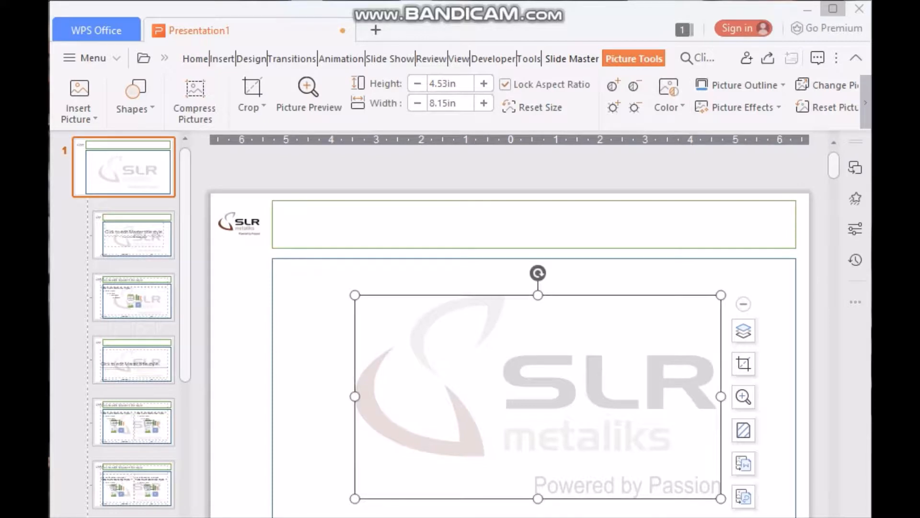
{"action": "left_click", "coordinate": [773, 292]}
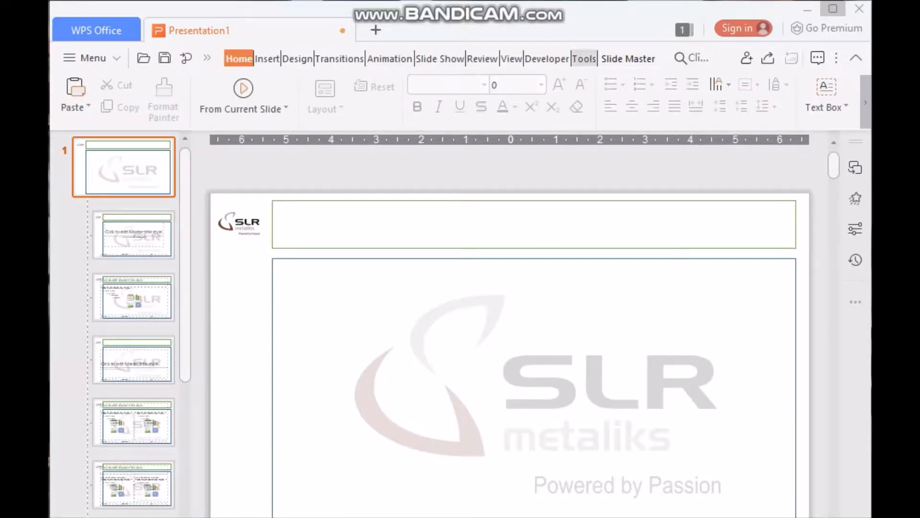
Close Master View to return to normal slide editing
{"action": "left_click", "coordinate": [629, 59]}
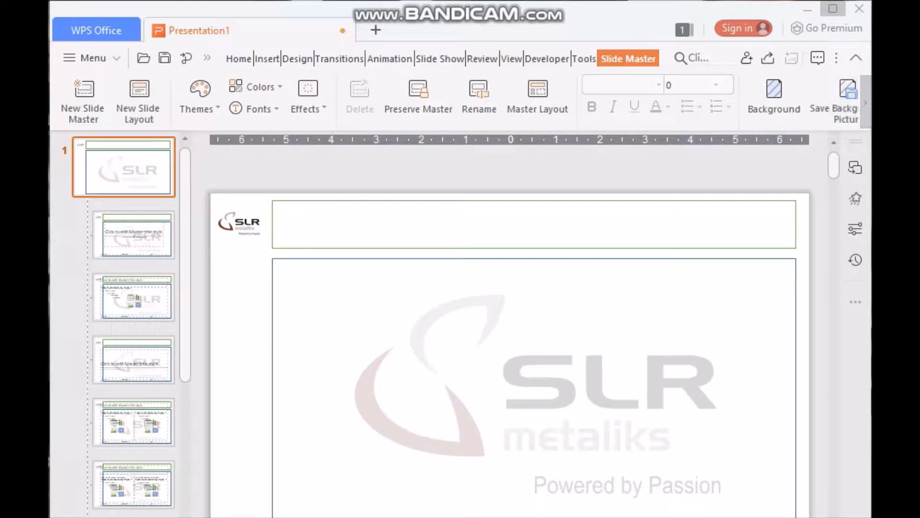
{"action": "left_click", "coordinate": [866, 103]}
{"action": "left_click", "coordinate": [836, 91]}
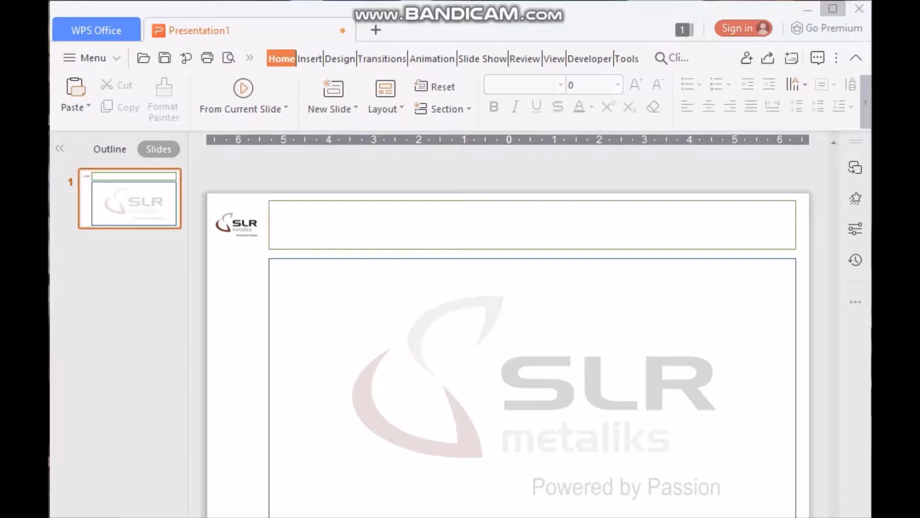
Add new slides until the presentation has four, then select slide 1
{"action": "left_click", "coordinate": [130, 241]}
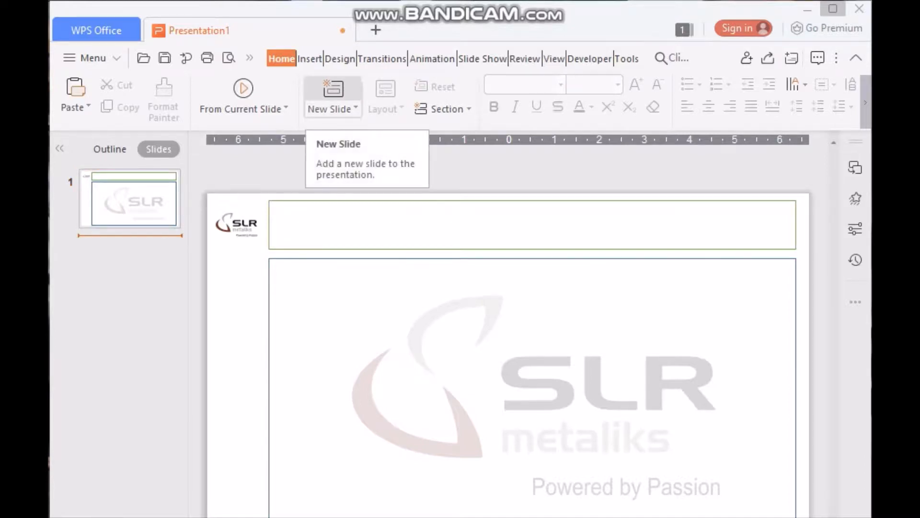
{"action": "left_click", "coordinate": [333, 91]}
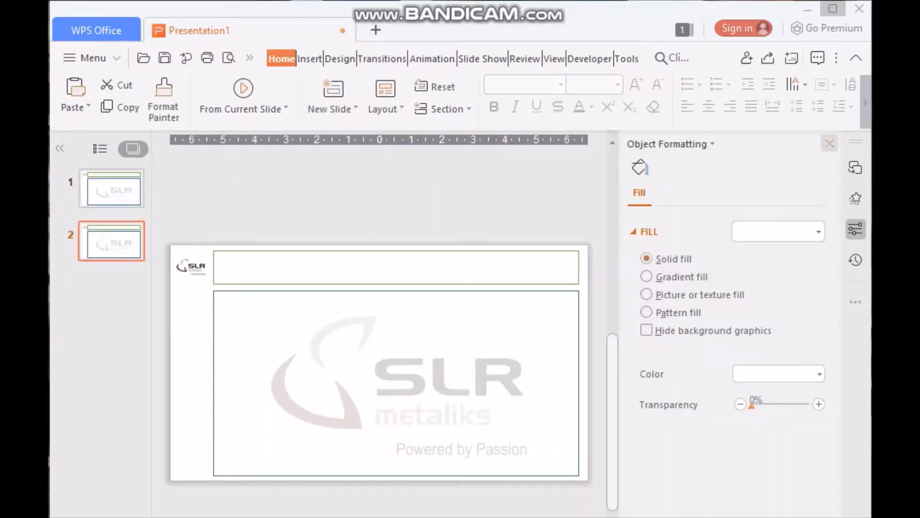
{"action": "left_click", "coordinate": [829, 144]}
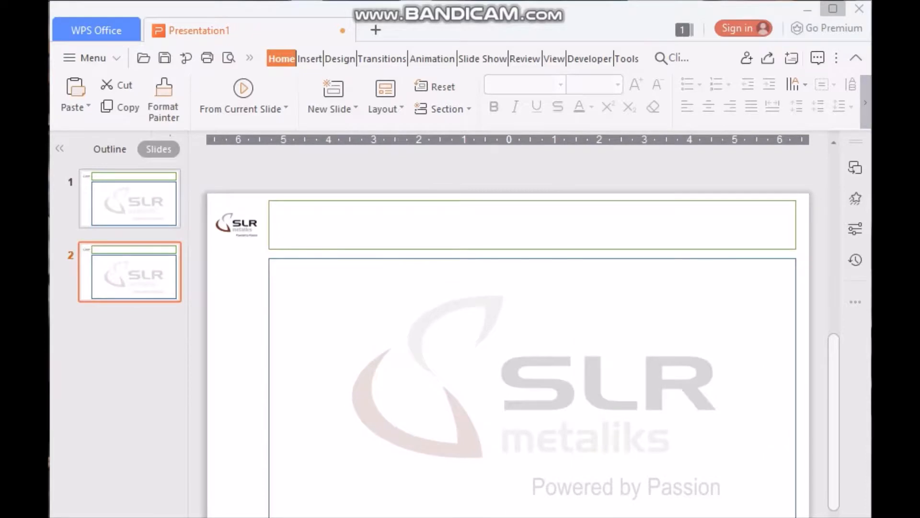
{"action": "left_click", "coordinate": [134, 211]}
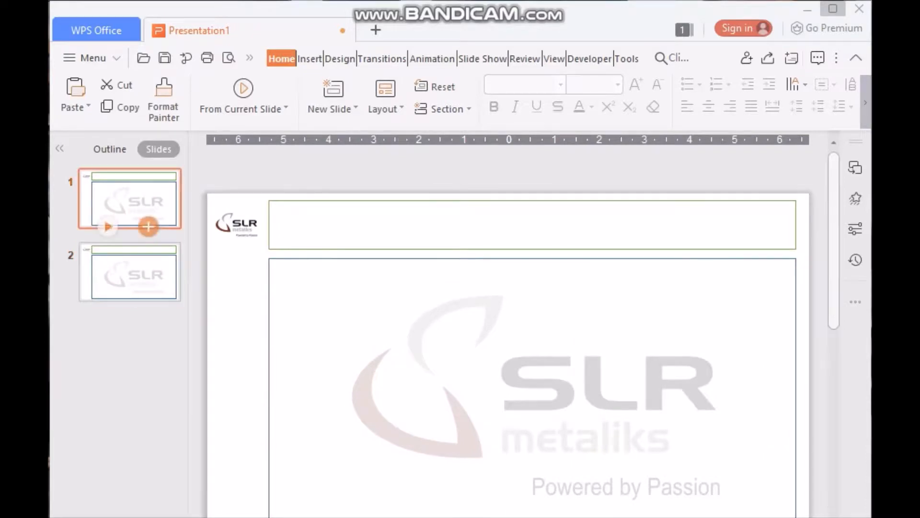
{"action": "left_click", "coordinate": [134, 283]}
{"action": "left_click", "coordinate": [333, 91]}
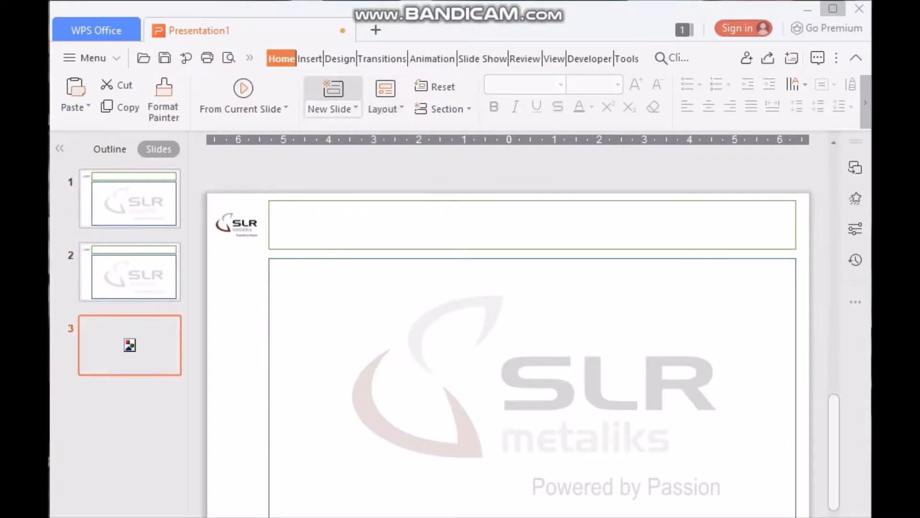
{"action": "left_click", "coordinate": [333, 91]}
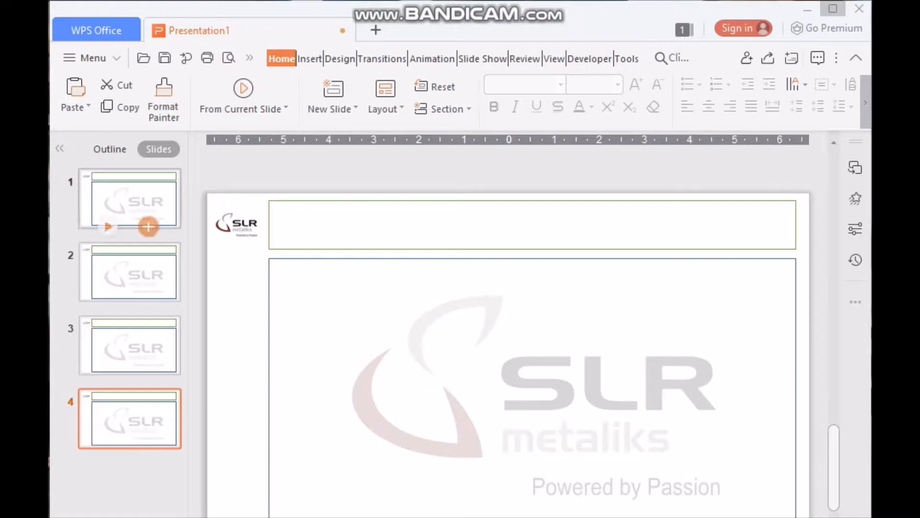
{"action": "left_click", "coordinate": [134, 198]}
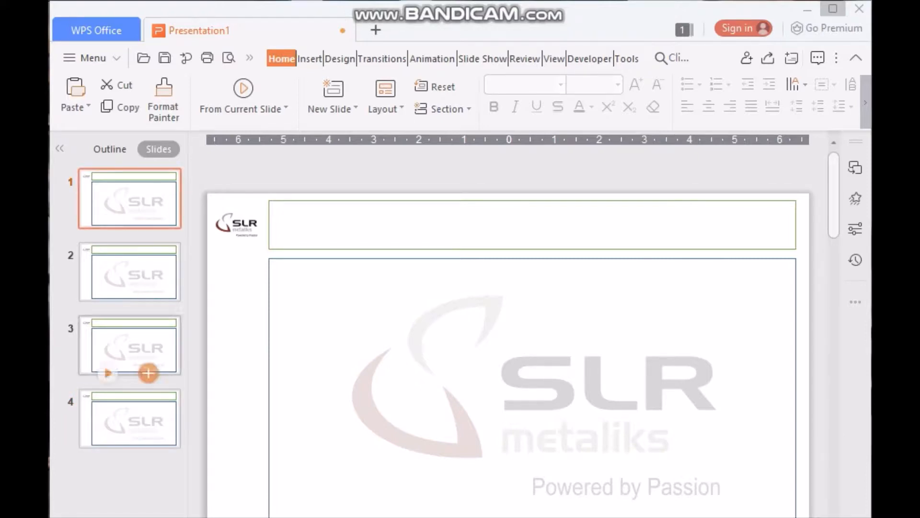
{"action": "mouse_move", "coordinate": [148, 227]}
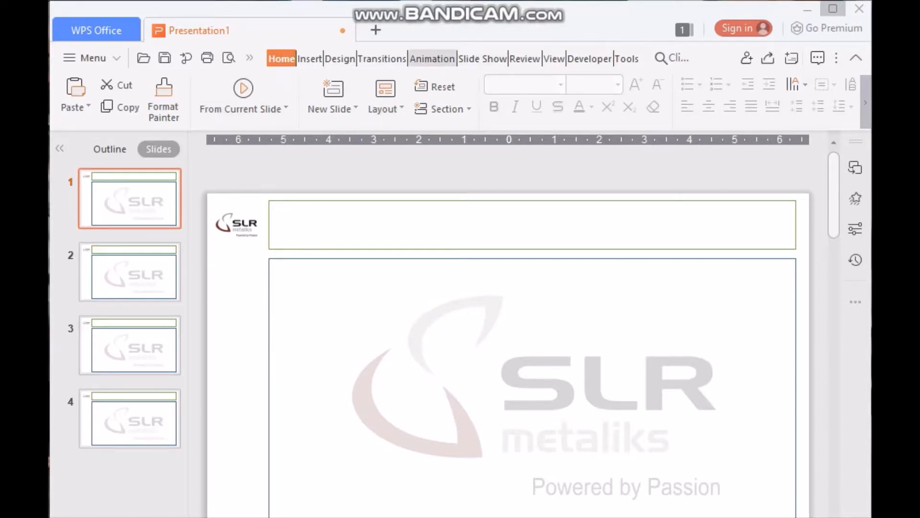
Draw a text box on slide 1 with the presenter's name and 'Training and Development Department'
{"action": "left_click", "coordinate": [310, 59]}
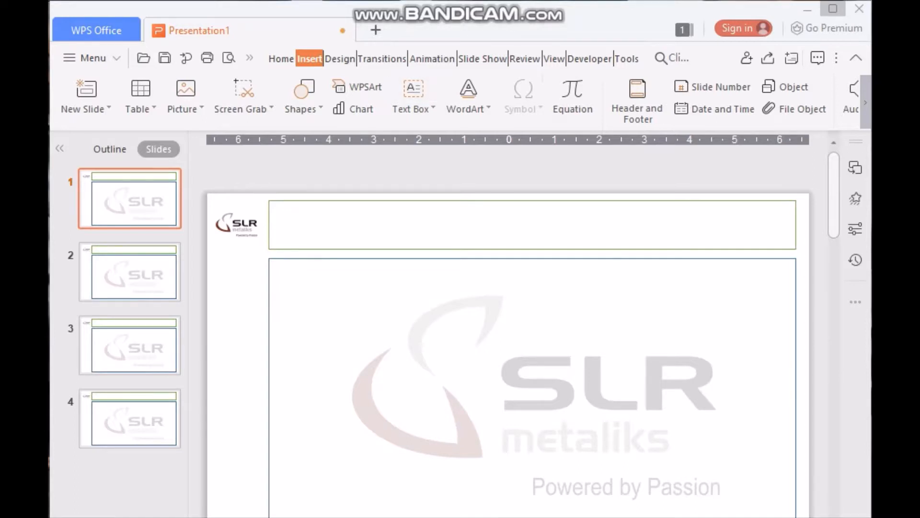
{"action": "left_click_drag", "start_coordinate": [304, 273], "coordinate": [776, 373]}
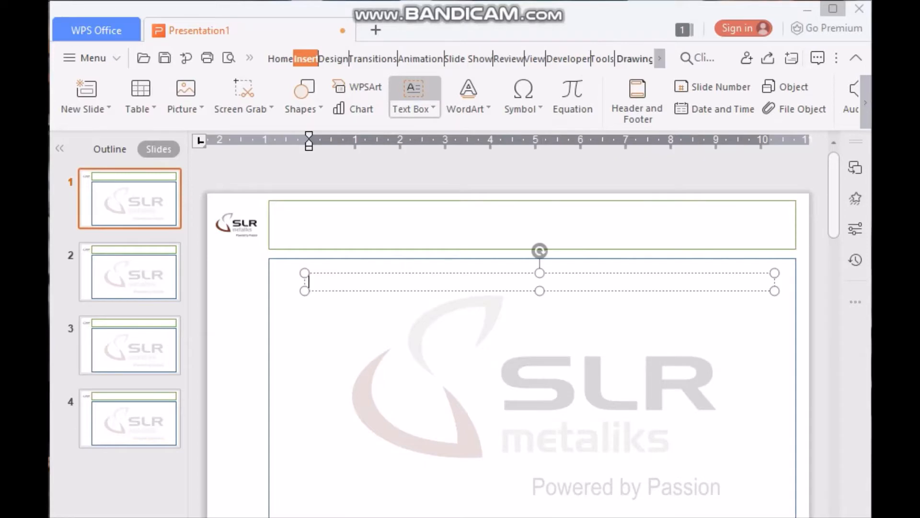
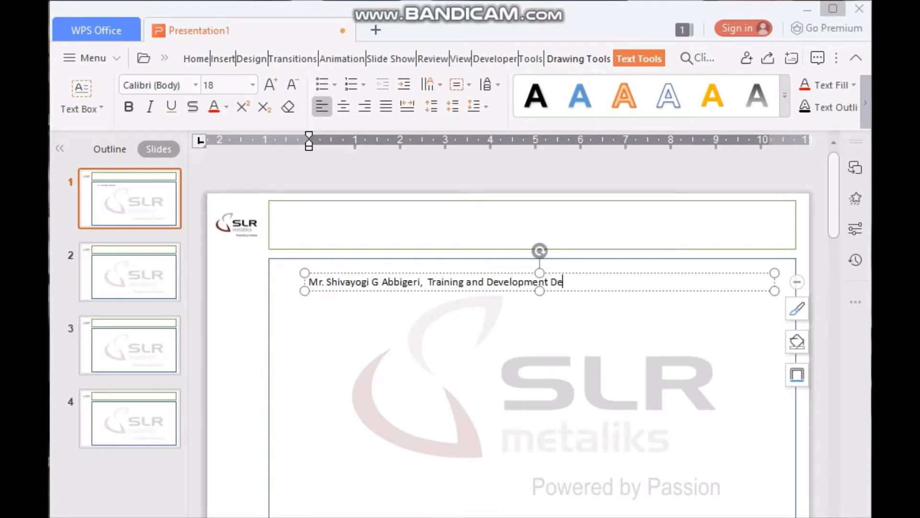
Add the e-mail address, mobile number and a closing 'Thank You.' on separate lines
{"action": "key", "text": "Return"}
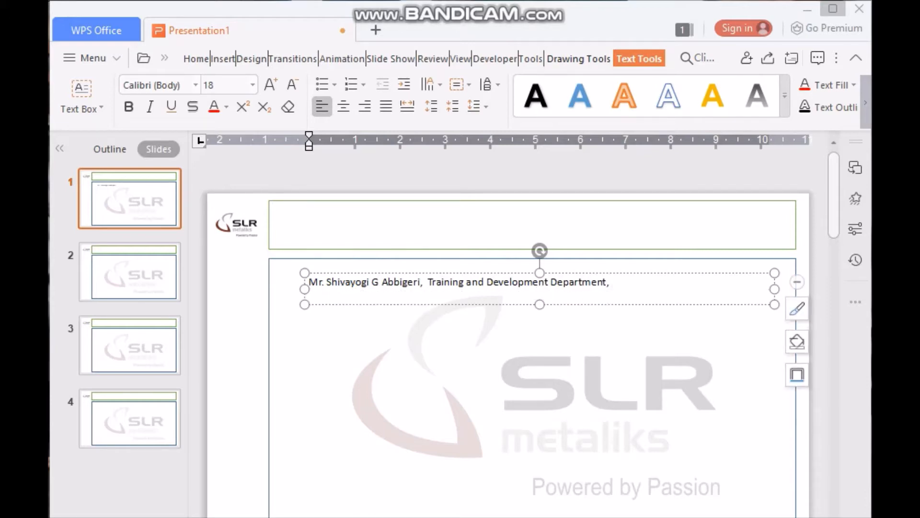
{"action": "key", "text": "Return"}
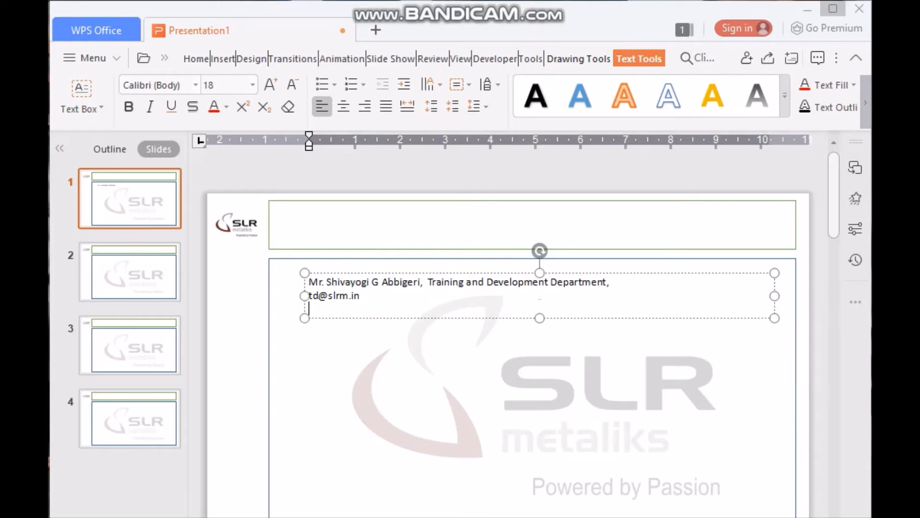
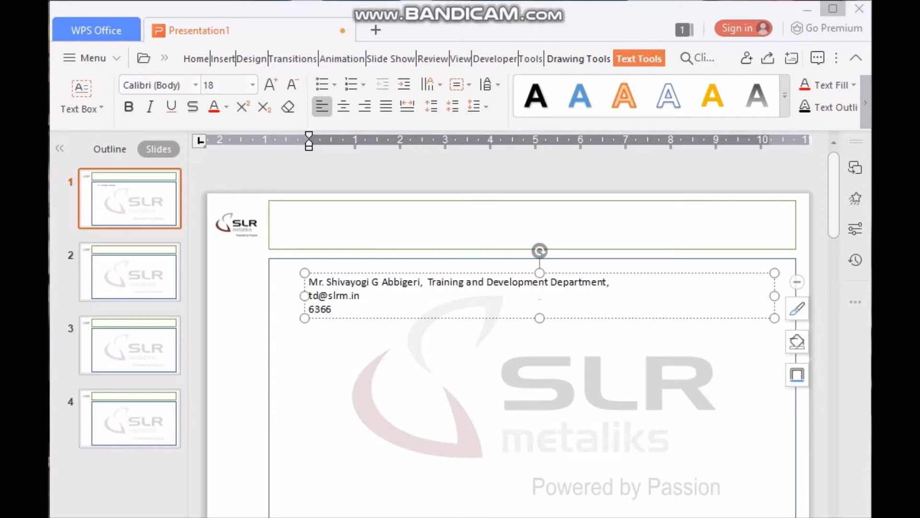
{"action": "key", "text": "Return"}
{"action": "key", "text": "Return"}
{"action": "key", "text": "Return"}
{"action": "type", "text": "T"}
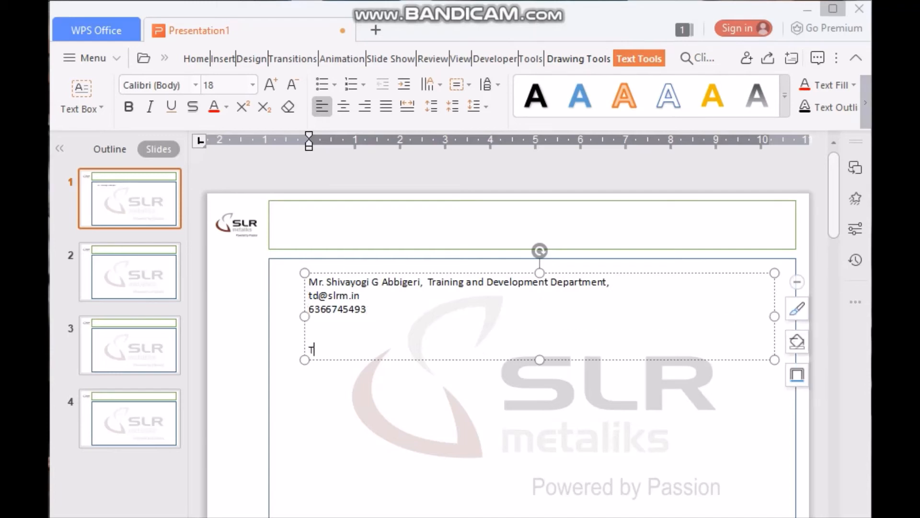
{"action": "type", "text": "hank You."}
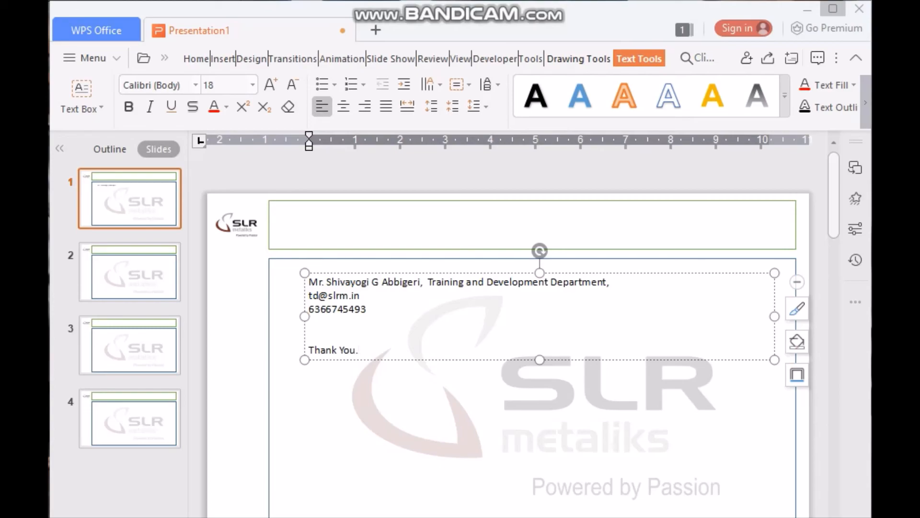